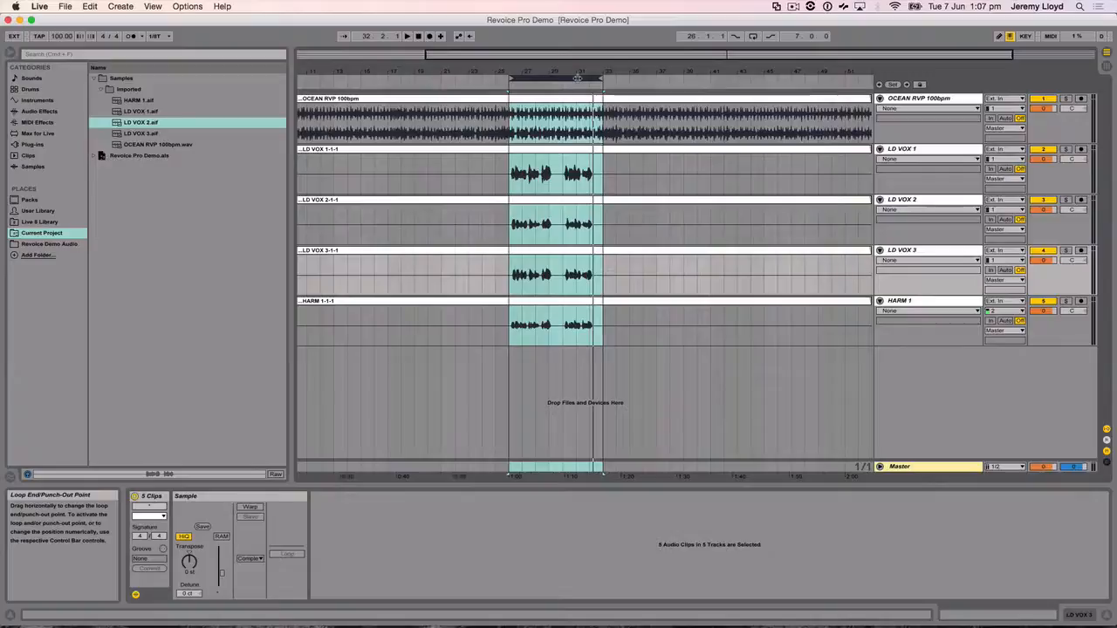
Turn off Auto-Warp Long Samples in the Record/Warp/Launch preferences and close the preferences
{"action": "left_click", "coordinate": [39, 9]}
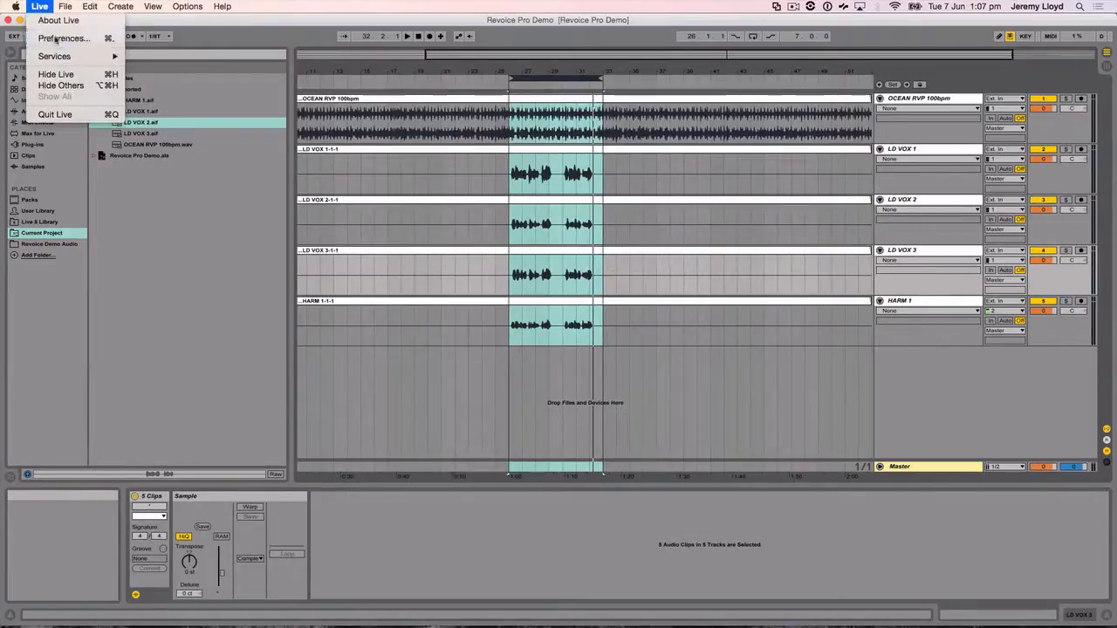
{"action": "left_click", "coordinate": [58, 38]}
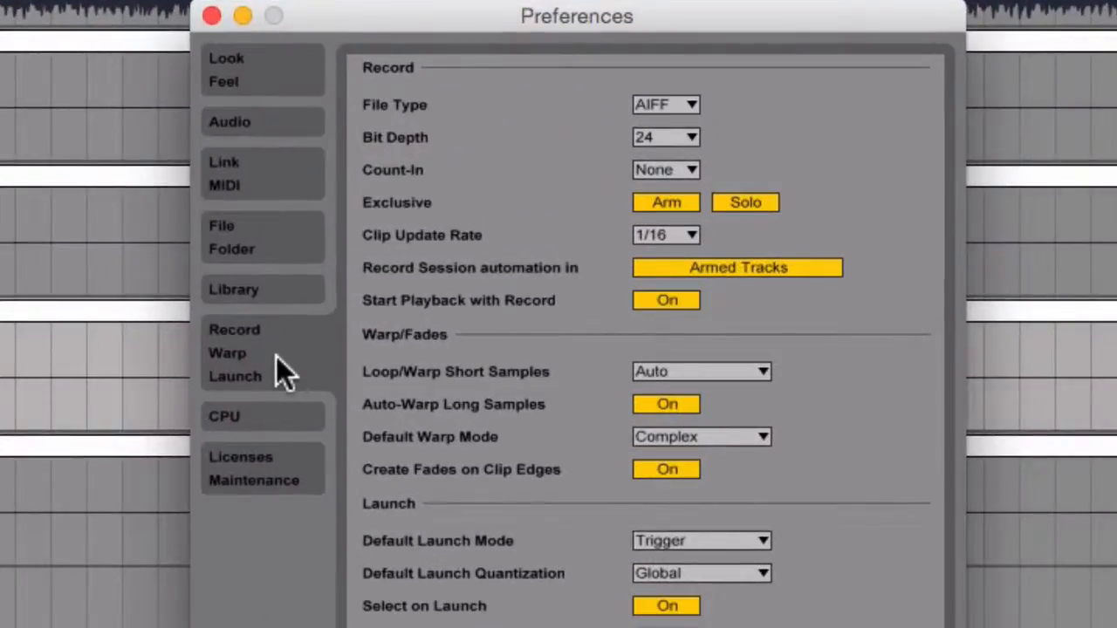
{"action": "left_click", "coordinate": [667, 404]}
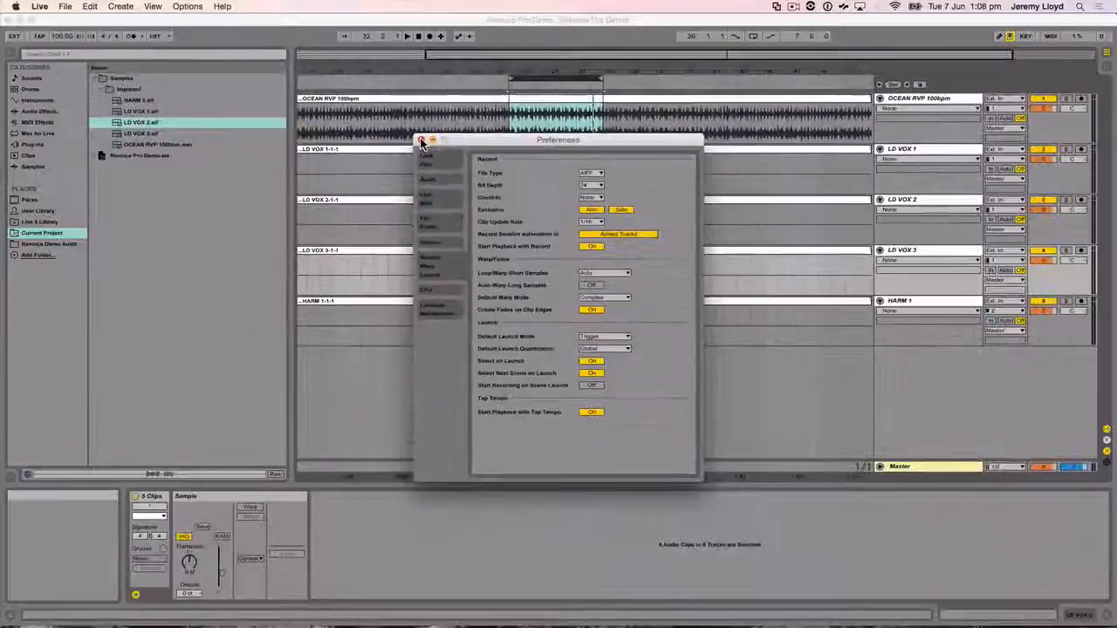
{"action": "left_click", "coordinate": [422, 141]}
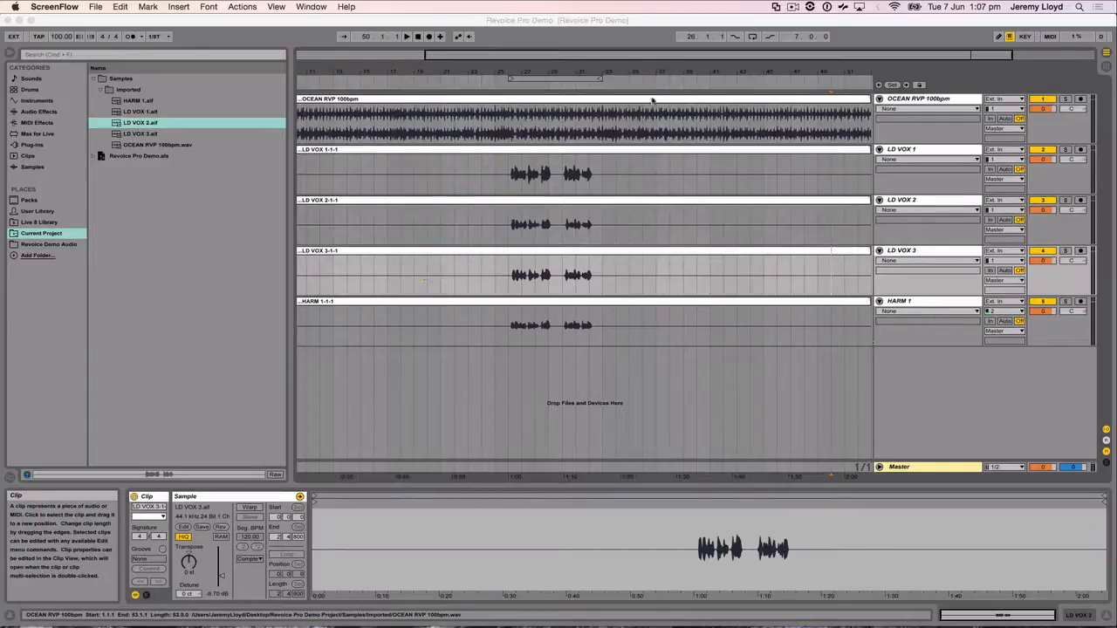
Select the looped section containing the vocals across all five tracks and play it back
{"action": "left_click", "coordinate": [581, 79]}
{"action": "left_click", "coordinate": [577, 78]}
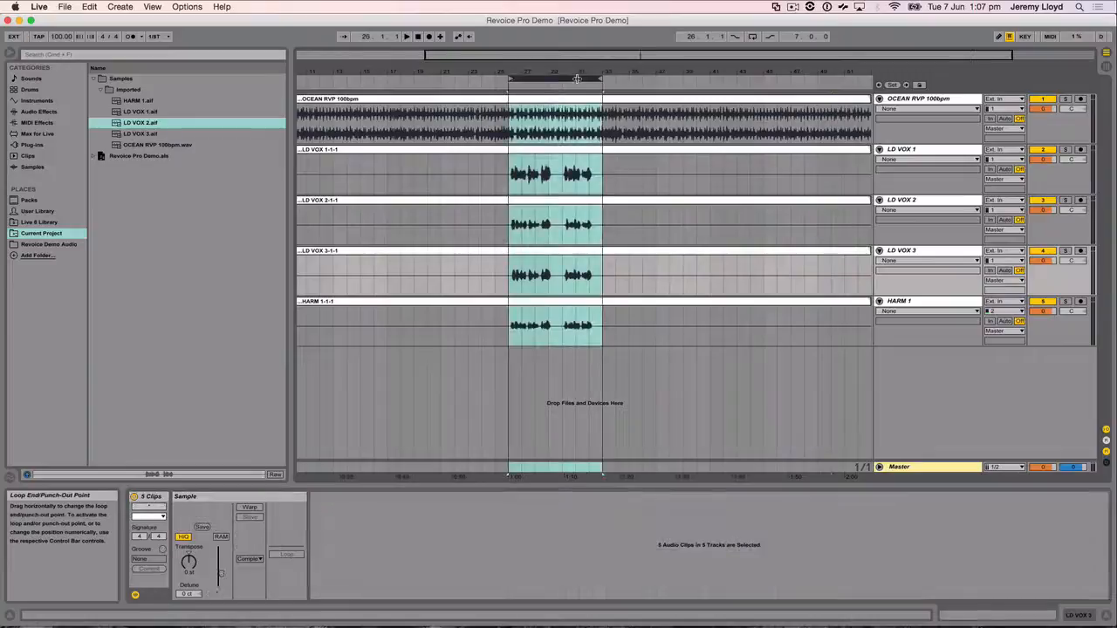
{"action": "key", "text": "space"}
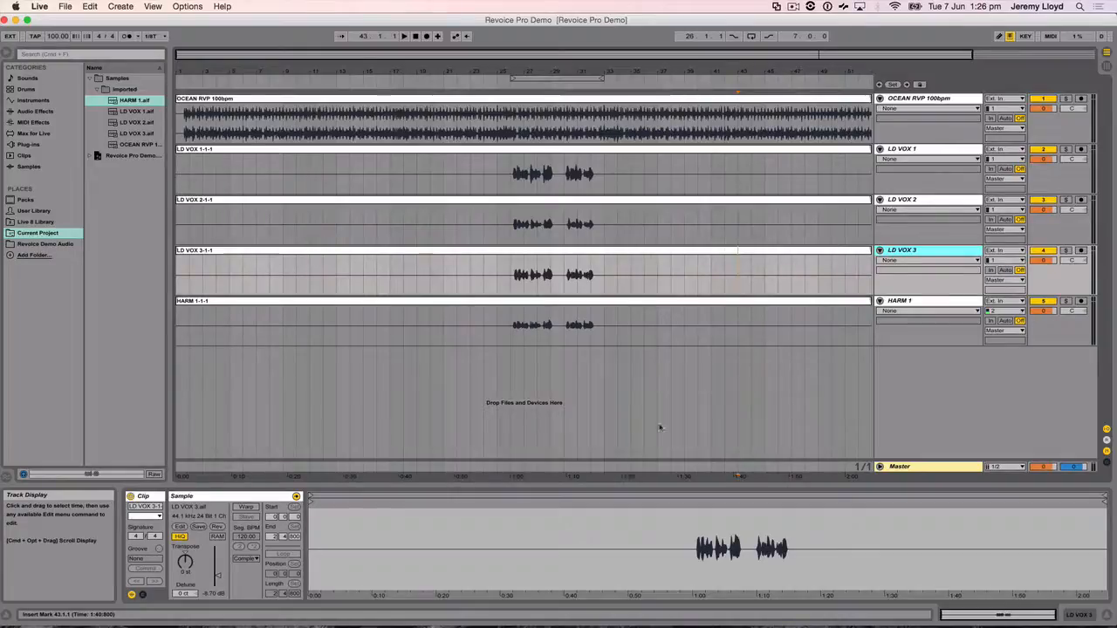
Switch to Revoice Pro, place its window beside Live, and load LD VOX 1.aif onto its first track at the play head
{"action": "left_click", "coordinate": [604, 616]}
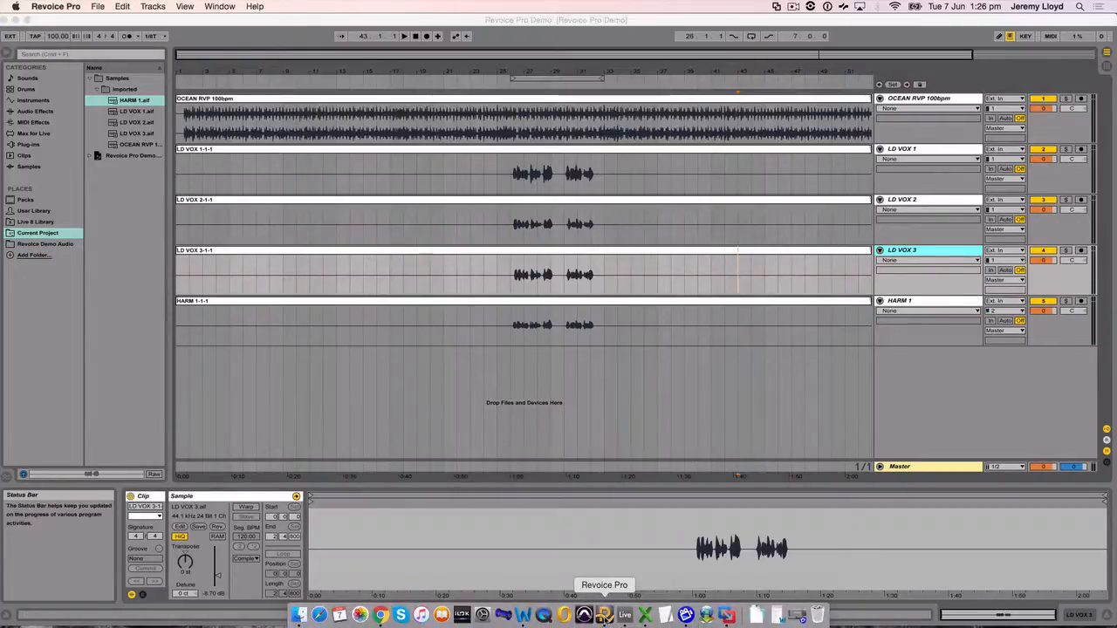
{"action": "left_click_drag", "start_coordinate": [1109, 620], "coordinate": [435, 602]}
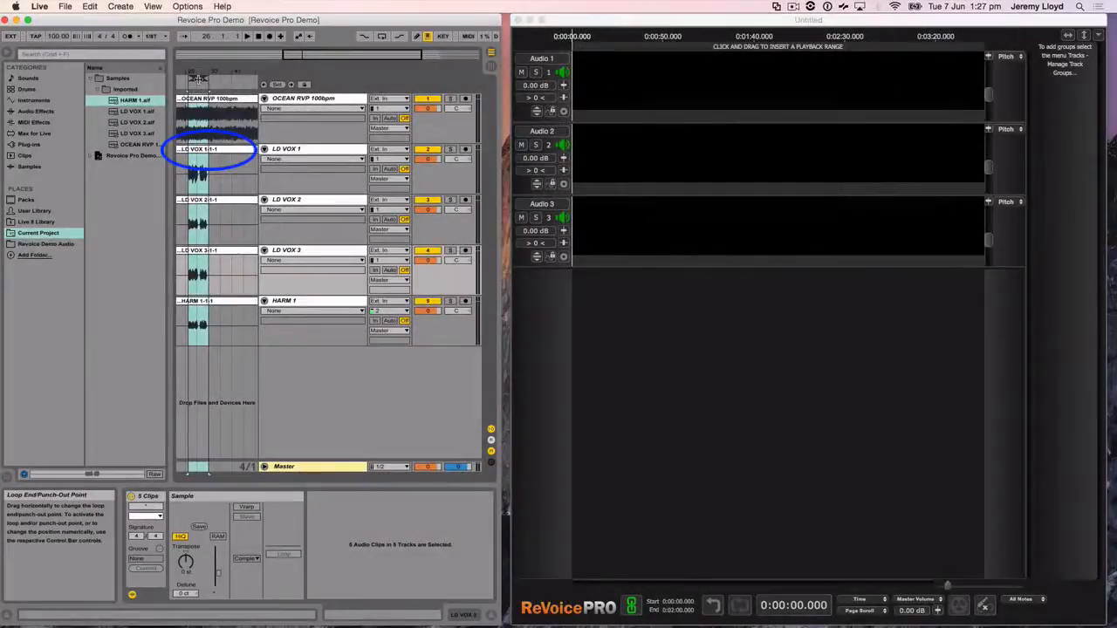
{"action": "left_click", "coordinate": [216, 151]}
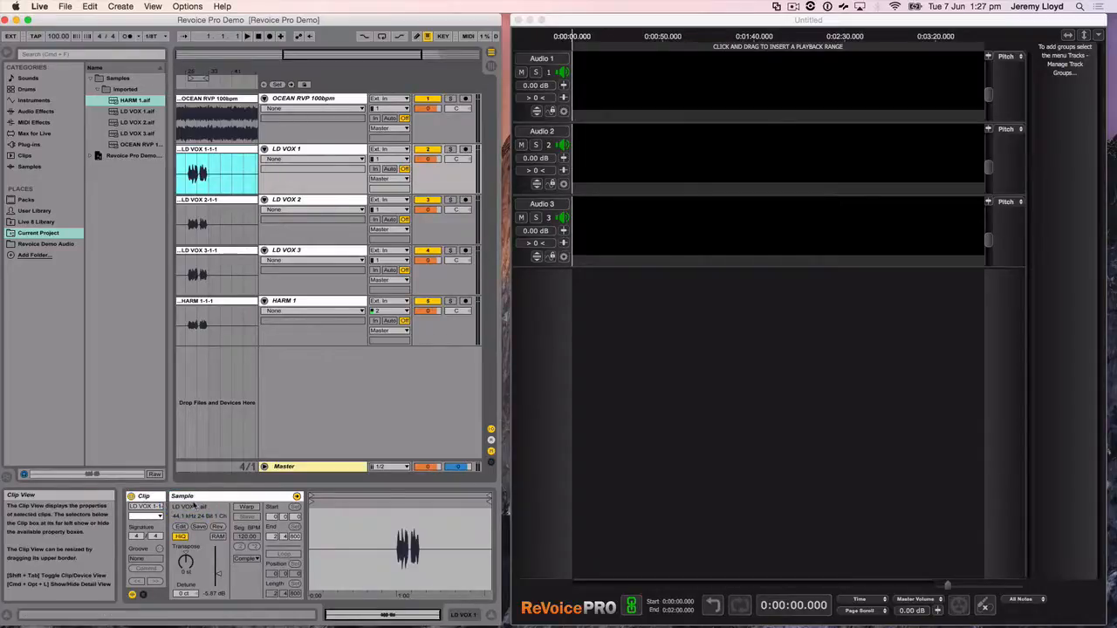
{"action": "left_click", "coordinate": [137, 111]}
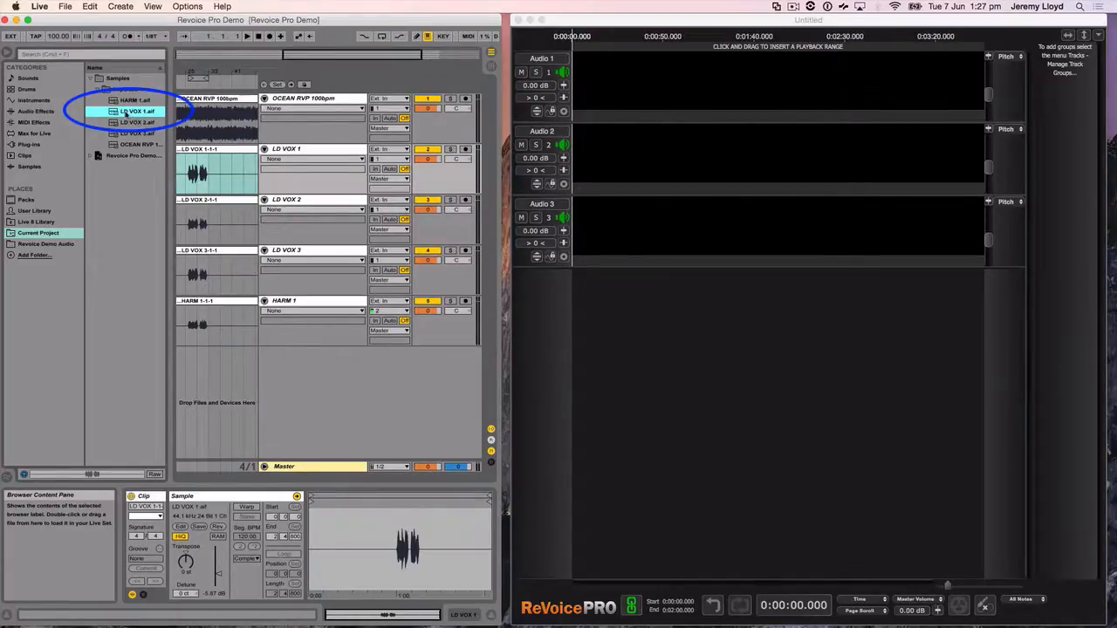
{"action": "left_click_drag", "start_coordinate": [127, 117], "coordinate": [609, 89]}
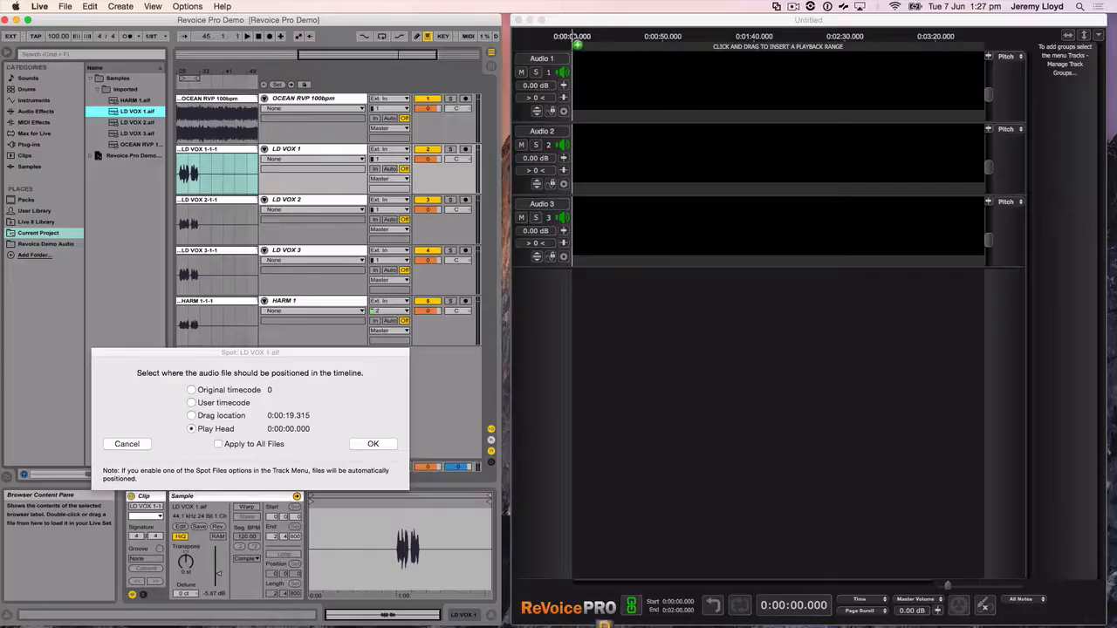
{"action": "left_click", "coordinate": [373, 445]}
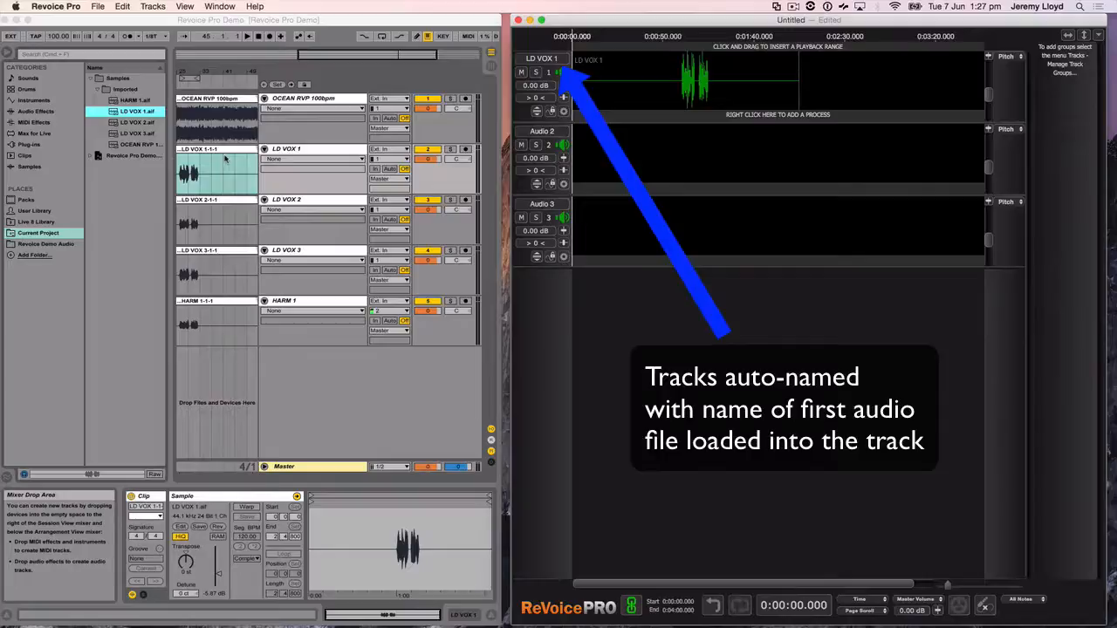
Load LD VOX 2.aif and LD VOX 3.aif onto Revoice Pro's second and third tracks, both positioned at the play head
{"action": "left_click_drag", "start_coordinate": [201, 223], "coordinate": [606, 161]}
{"action": "left_click", "coordinate": [372, 443]}
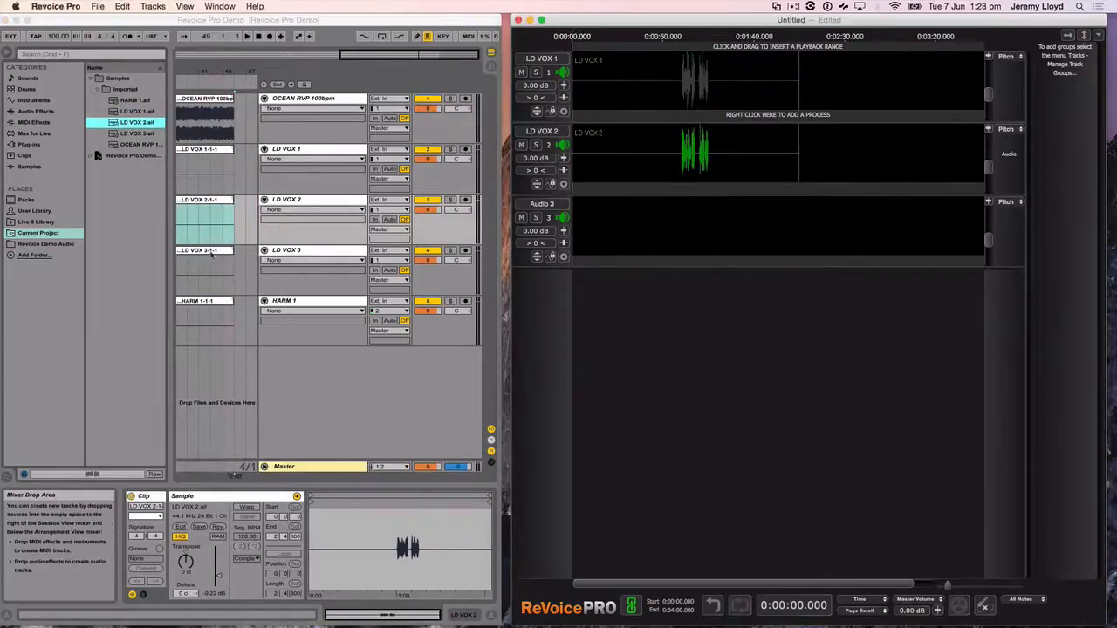
{"action": "left_click", "coordinate": [211, 262]}
{"action": "left_click", "coordinate": [137, 135]}
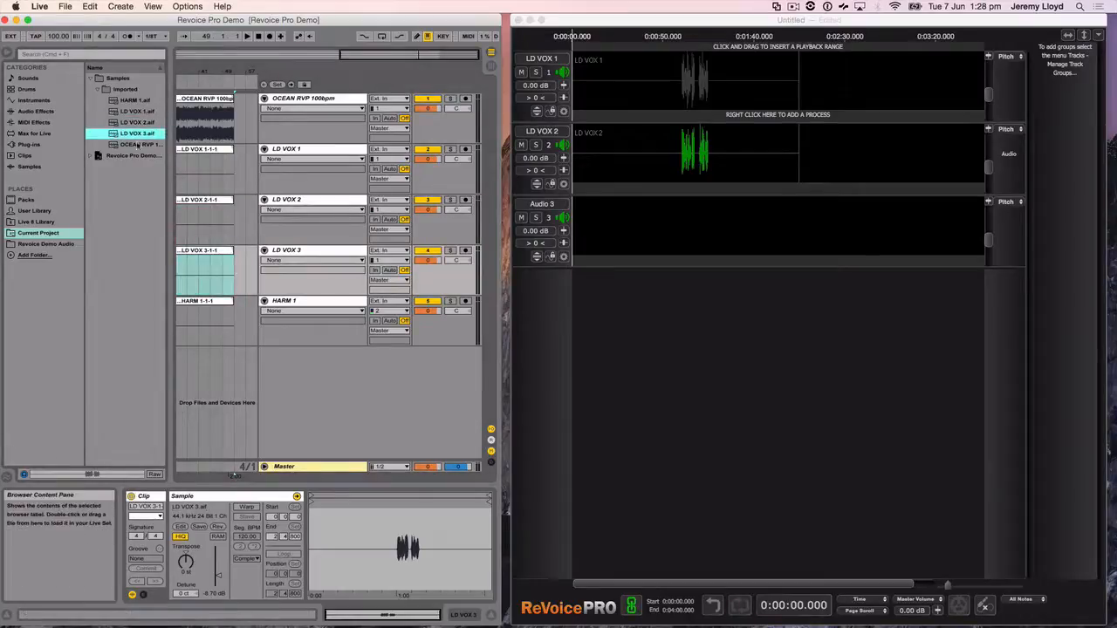
{"action": "left_click_drag", "start_coordinate": [123, 136], "coordinate": [542, 209]}
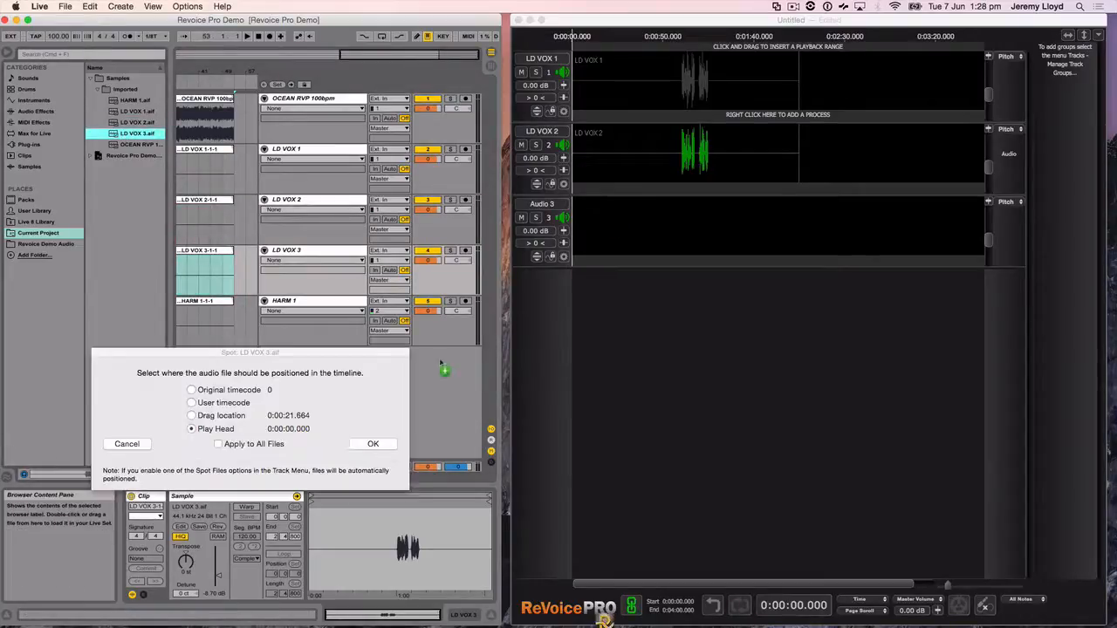
{"action": "left_click", "coordinate": [372, 442]}
Load HARM 1.aif onto a new fourth Revoice Pro track at the play head, and play back the vocals from just before they start
{"action": "left_click", "coordinate": [198, 304]}
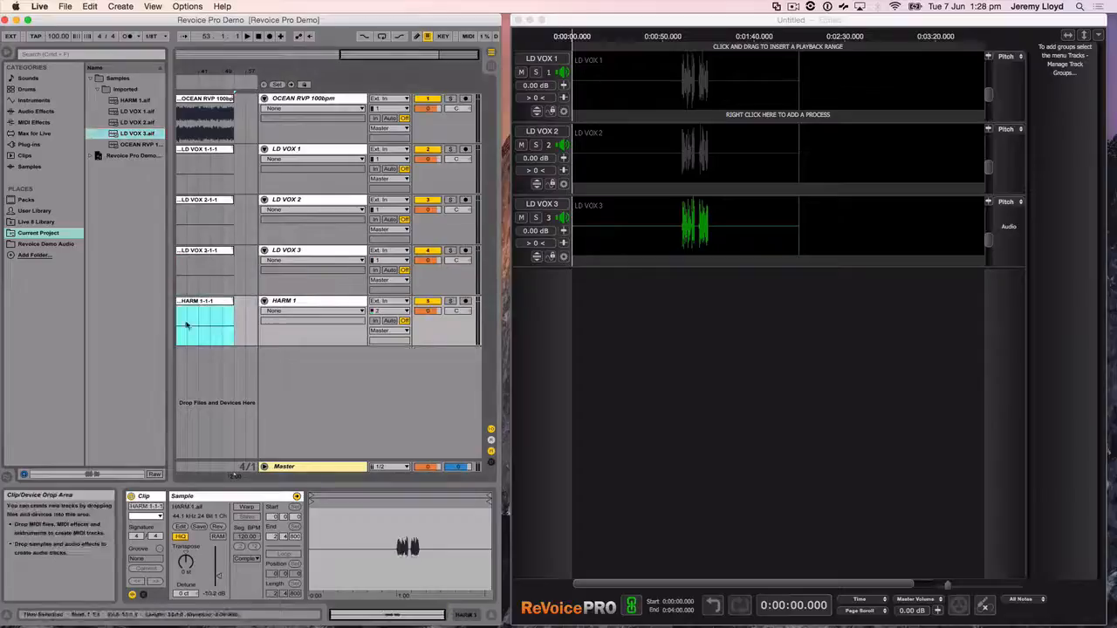
{"action": "left_click", "coordinate": [135, 100]}
{"action": "left_click_drag", "start_coordinate": [135, 100], "coordinate": [619, 302]}
{"action": "left_click", "coordinate": [373, 444]}
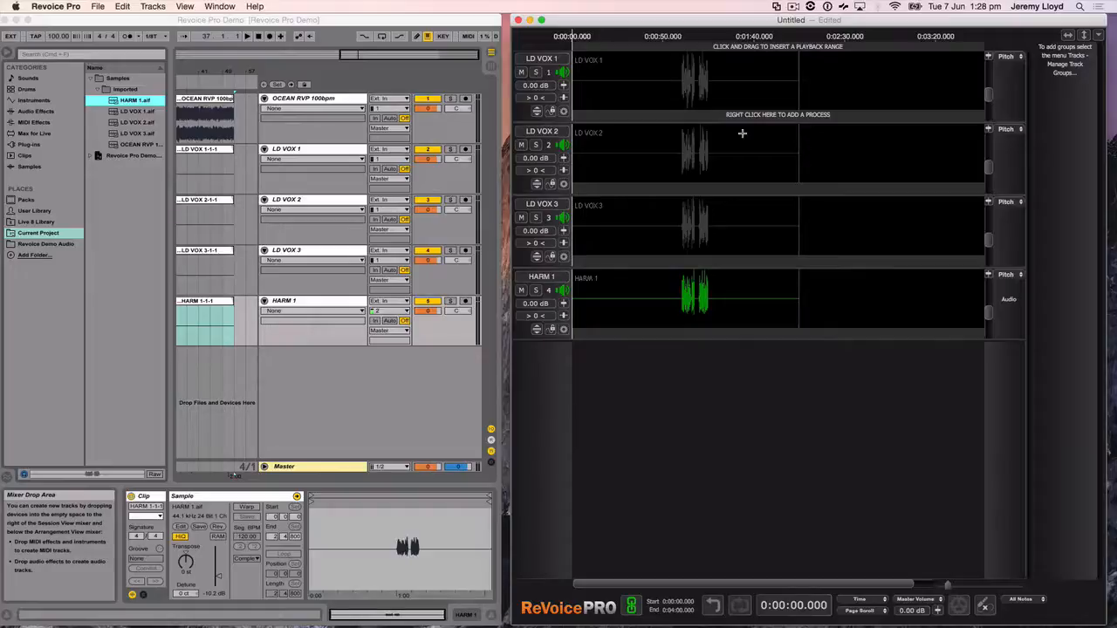
{"action": "left_click", "coordinate": [677, 37]}
{"action": "key", "text": "space"}
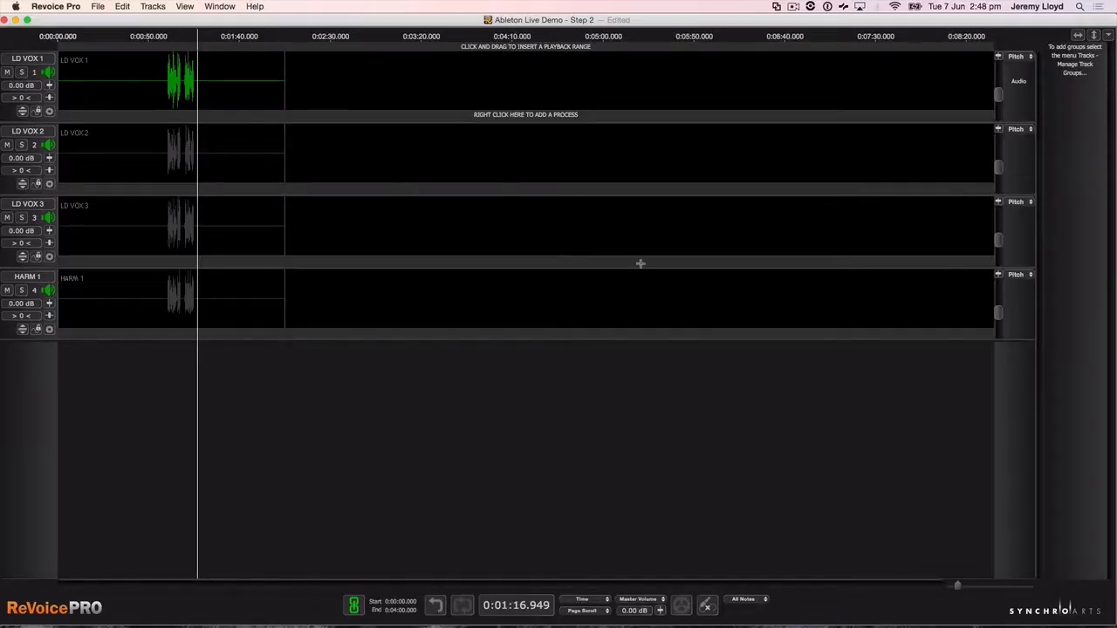
Solo the LD VOX 1 track and turn its audio into a warp region
{"action": "left_click", "coordinate": [21, 71]}
{"action": "right_click", "coordinate": [135, 88]}
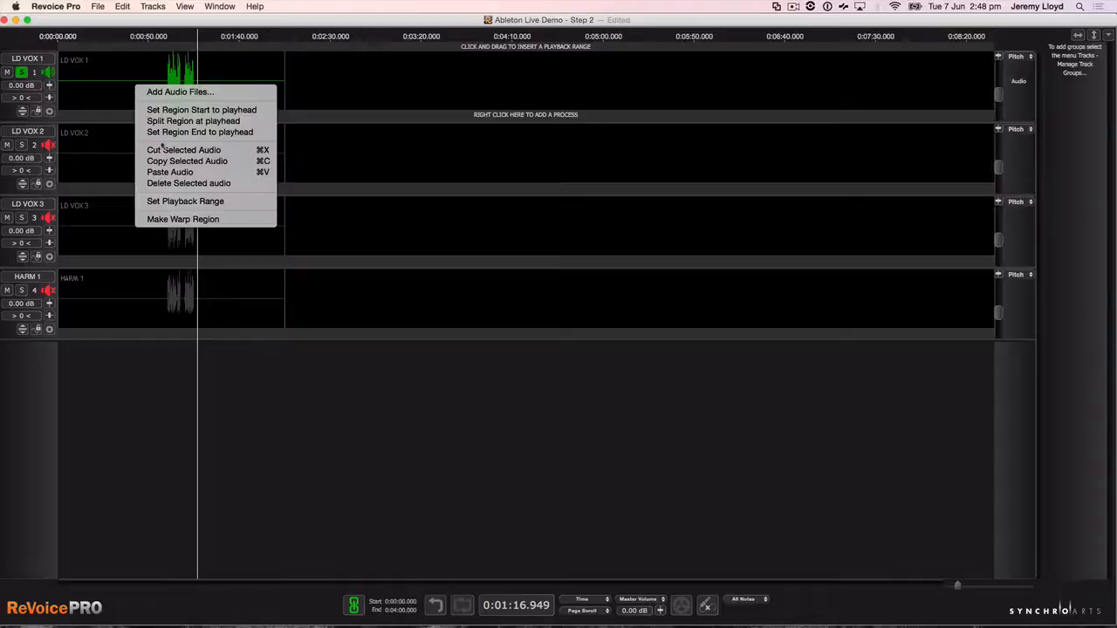
{"action": "left_click", "coordinate": [168, 221]}
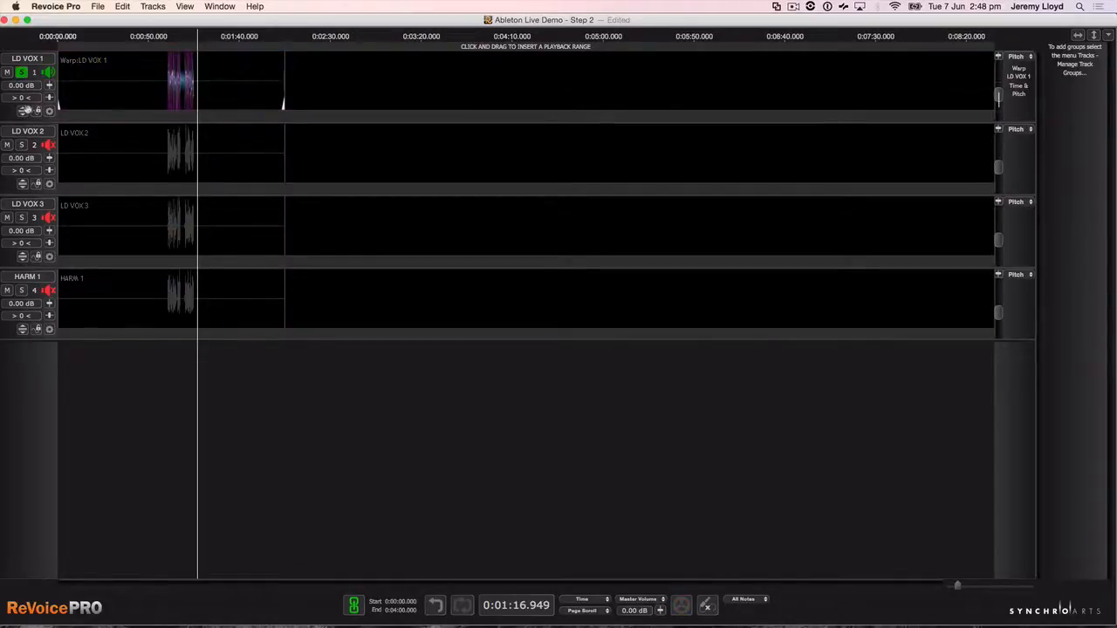
Enlarge the LD VOX 1 track to full height and examine its pitch traces up close during playback
{"action": "left_click", "coordinate": [23, 111]}
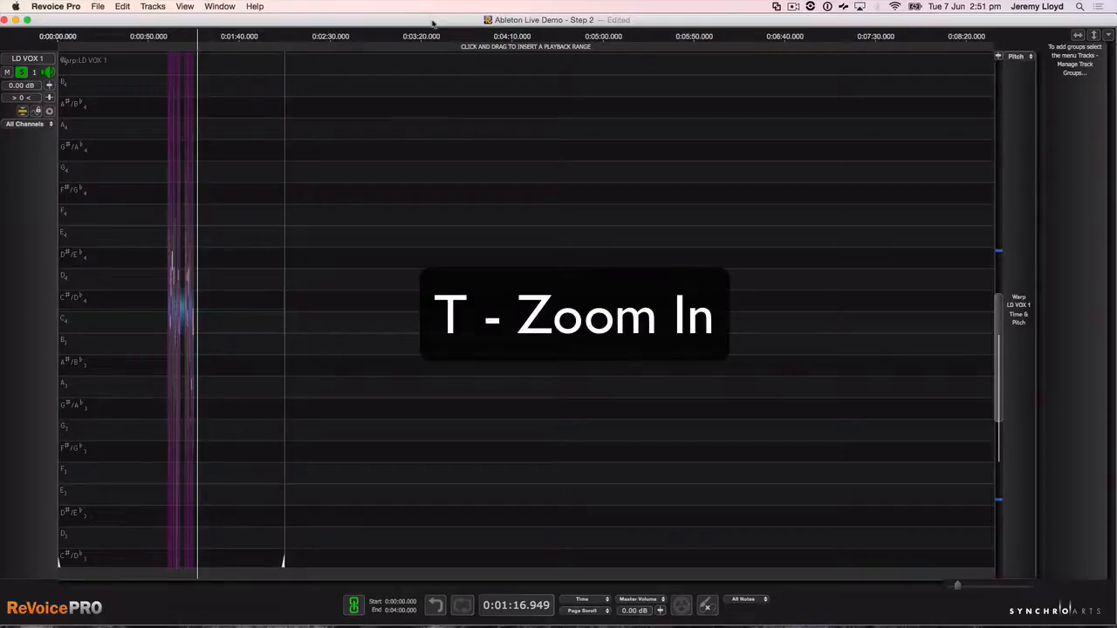
{"action": "key", "text": "t"}
{"action": "key", "text": "t"}
{"action": "key", "text": "t"}
{"action": "key", "text": "t"}
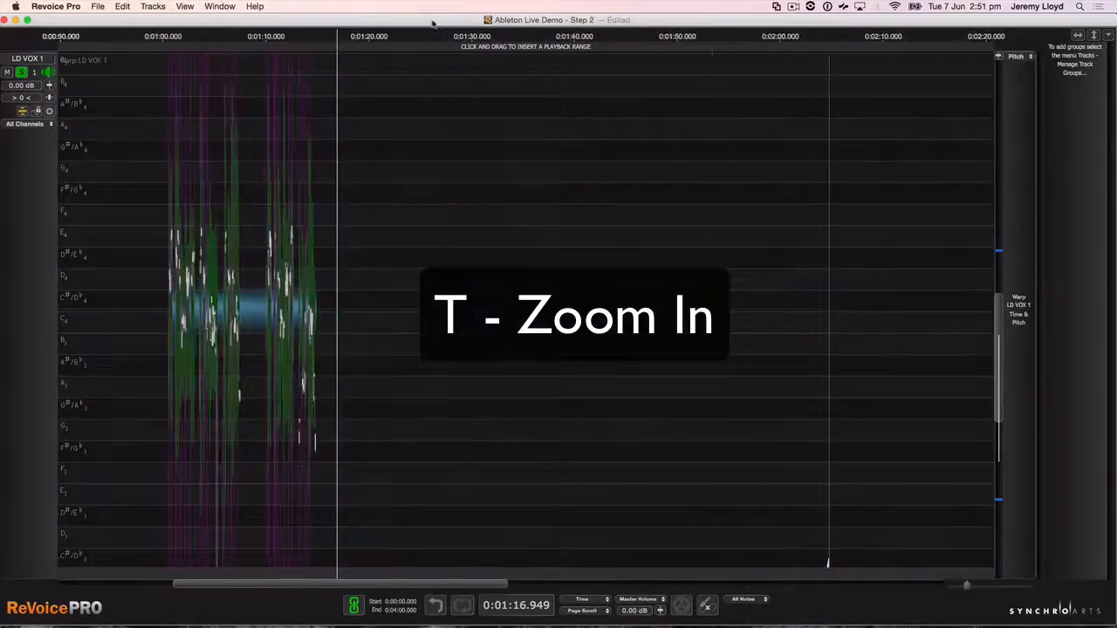
{"action": "key", "text": "t"}
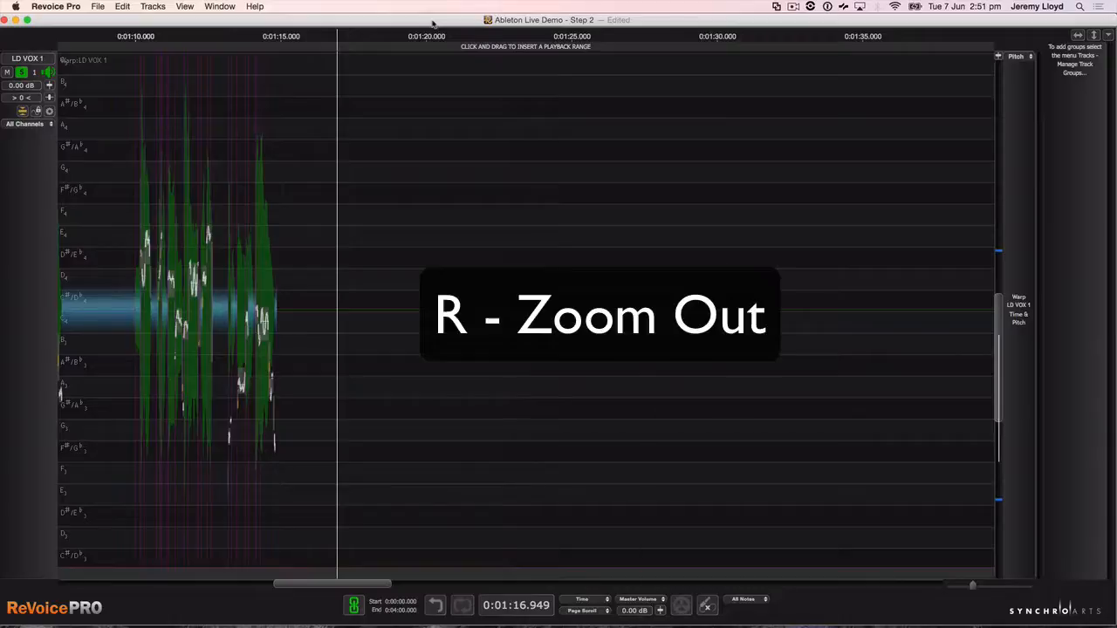
{"action": "key", "text": "r"}
{"action": "key", "text": "r"}
{"action": "key", "text": "r"}
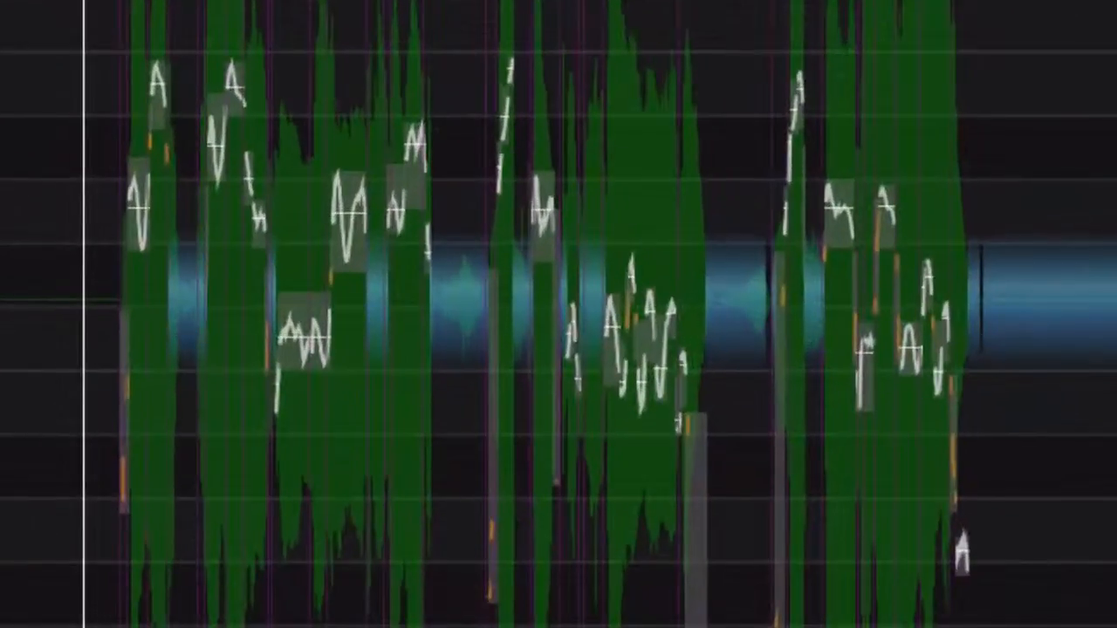
{"action": "key", "text": "space"}
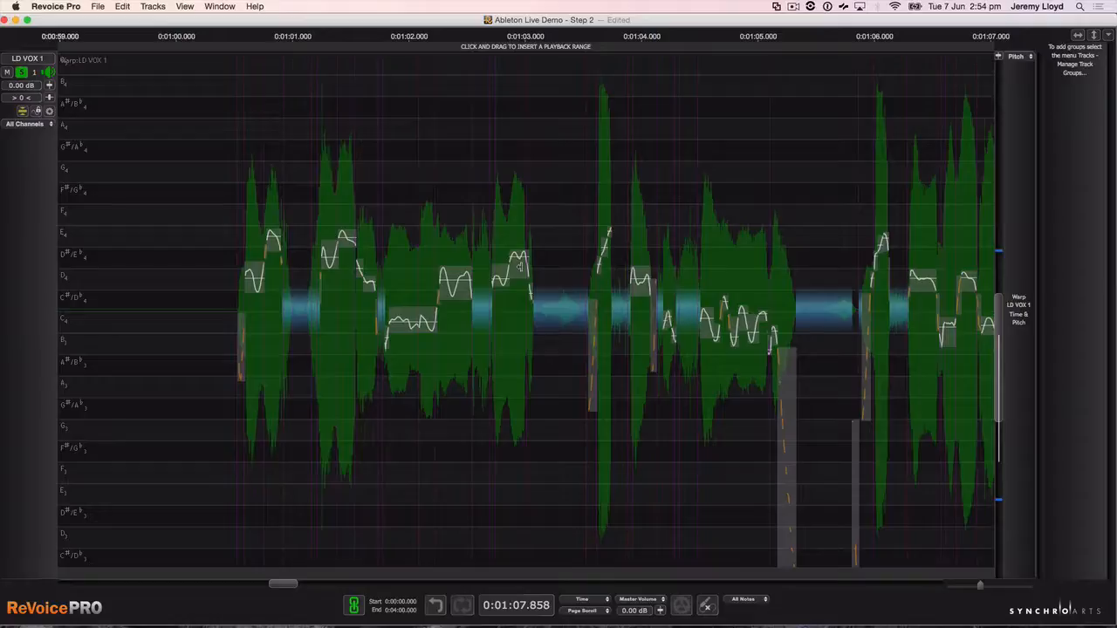
Raise the pitch of the LD VOX 1 note just before 0:01:03 slightly, and return the track to its normal height
{"action": "left_click_drag", "start_coordinate": [520, 267], "coordinate": [519, 252]}
{"action": "left_click", "coordinate": [210, 33]}
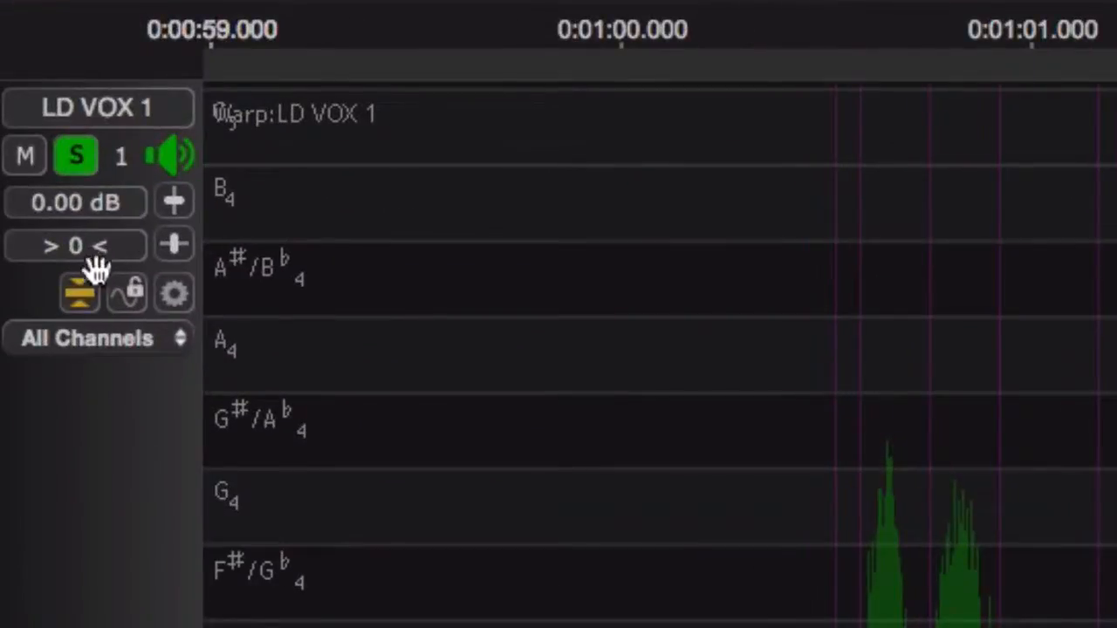
{"action": "left_click", "coordinate": [77, 294]}
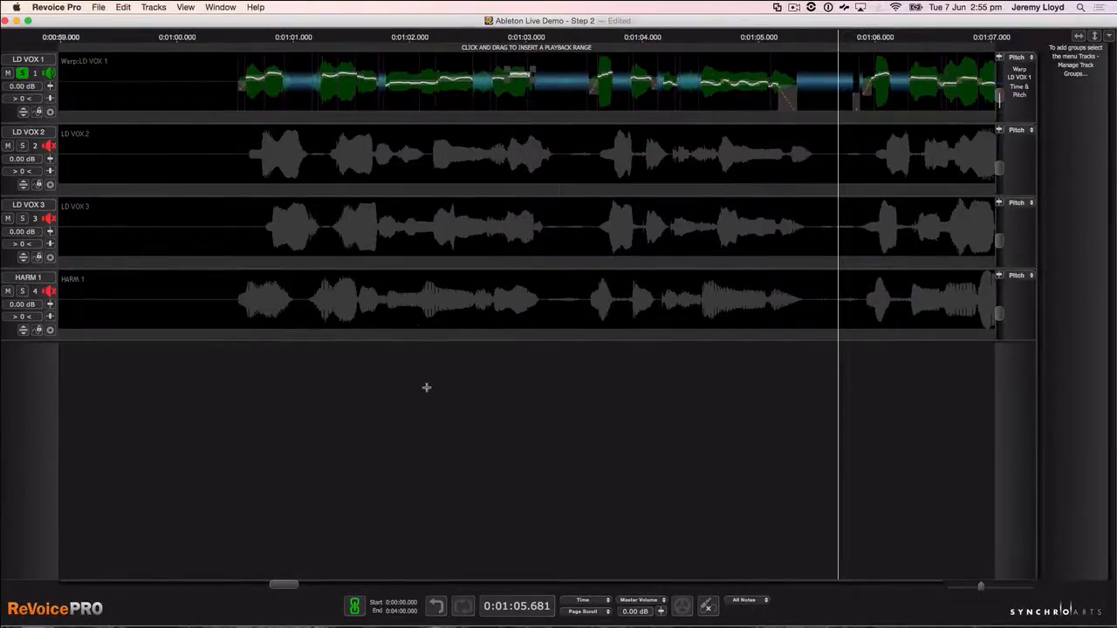
Add two new audio tracks, using Output 1 as the track name
{"action": "key", "text": "r"}
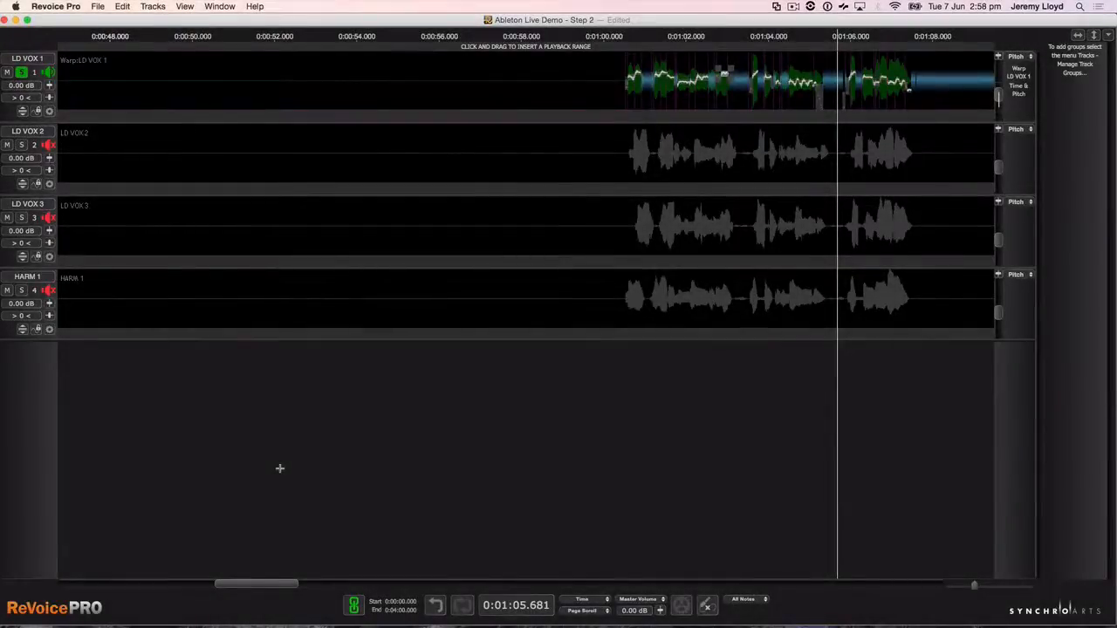
{"action": "left_click", "coordinate": [155, 7]}
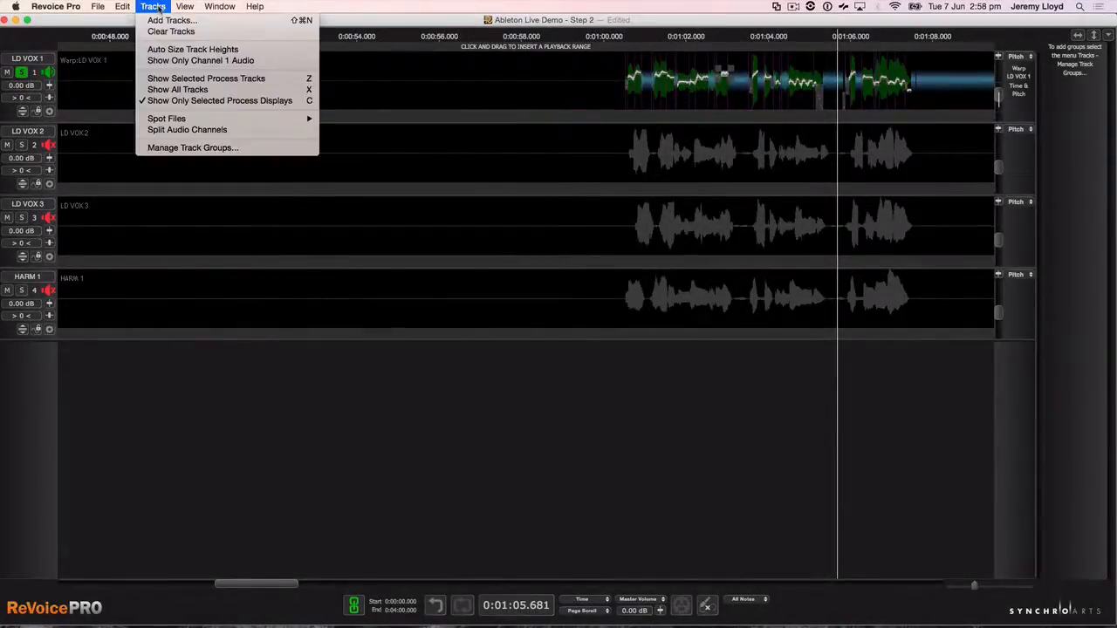
{"action": "left_click", "coordinate": [169, 20]}
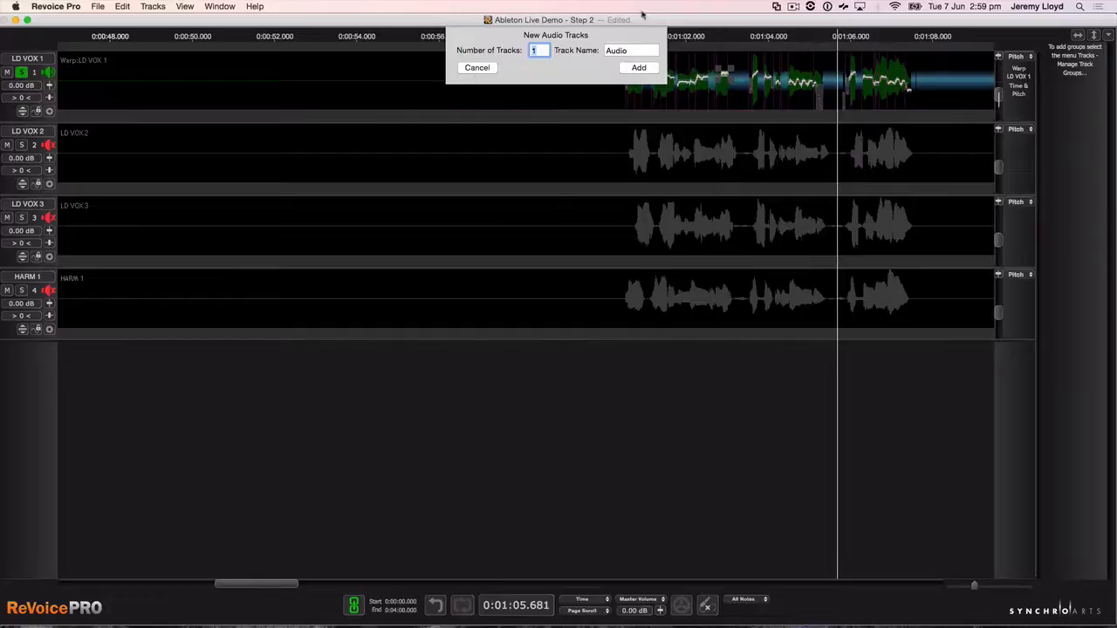
{"action": "left_click", "coordinate": [634, 49]}
{"action": "key", "text": "BackSpace"}
{"action": "key", "text": "BackSpace"}
{"action": "key", "text": "BackSpace"}
{"action": "key", "text": "BackSpace"}
{"action": "key", "text": "BackSpace"}
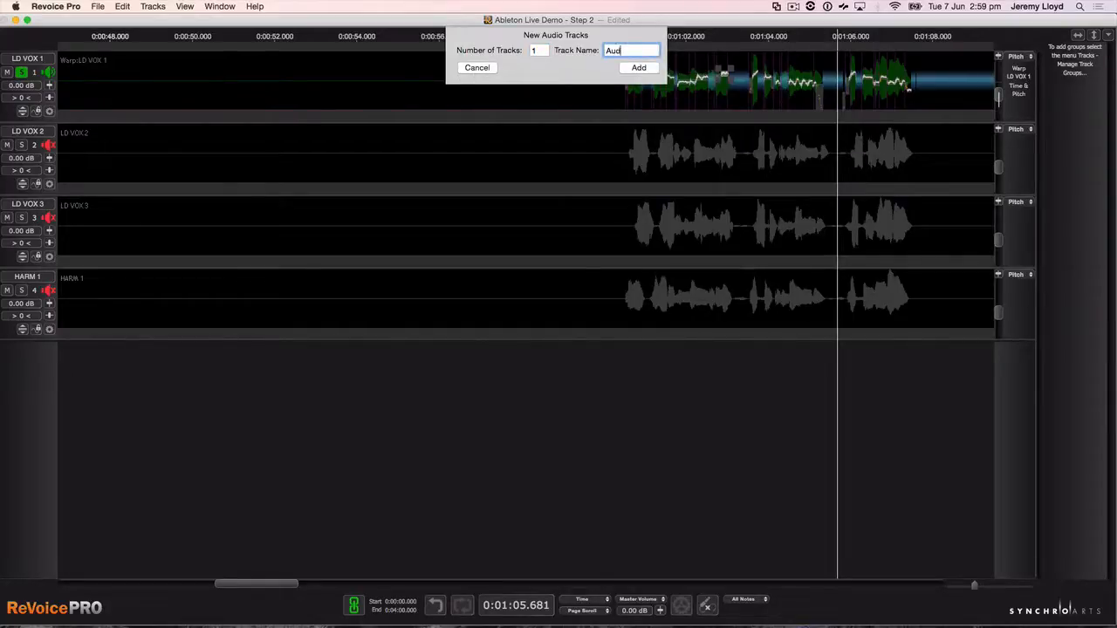
{"action": "type", "text": "Output 1"}
{"action": "left_click", "coordinate": [533, 50]}
{"action": "key", "text": "BackSpace"}
{"action": "type", "text": "2"}
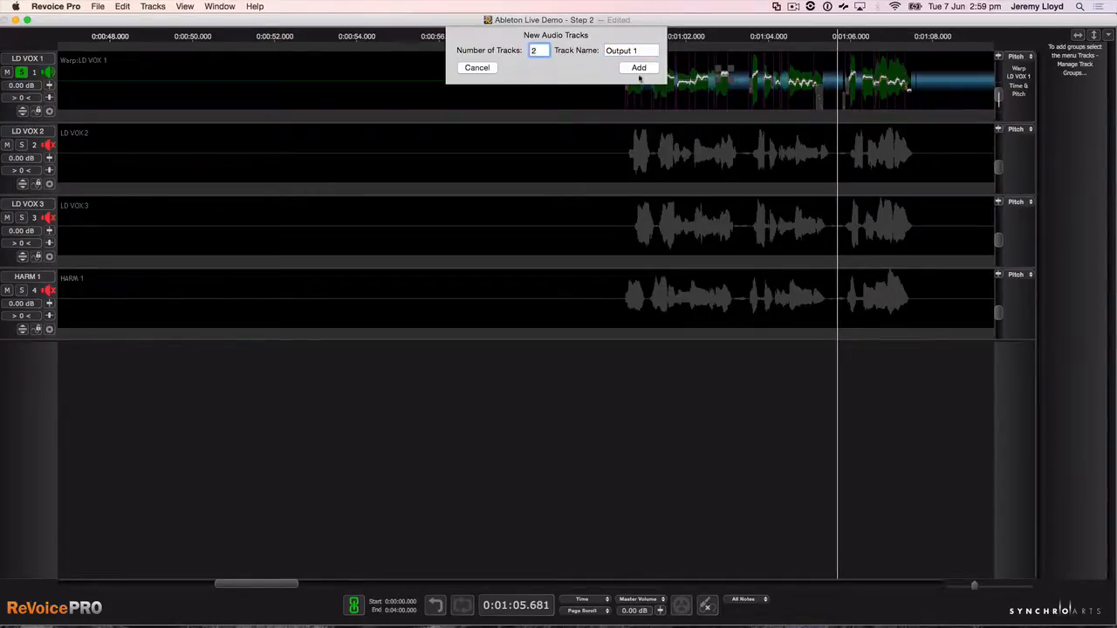
{"action": "left_click", "coordinate": [641, 70]}
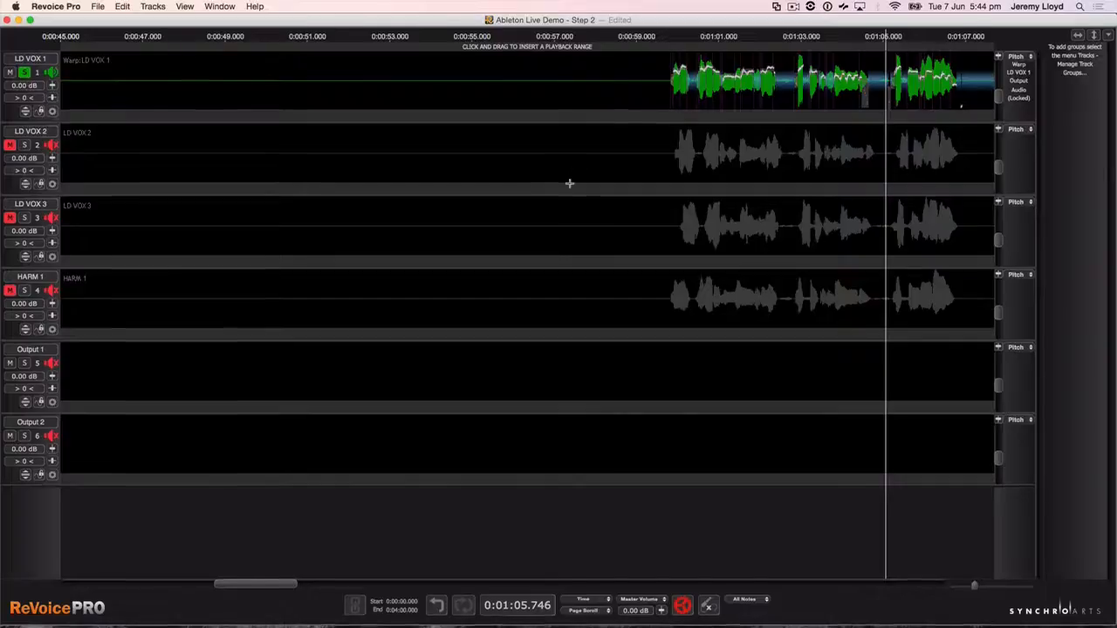
Create a playback range from the start of the timeline to just past the last vocal phrase, about 0:01:15
{"action": "key", "text": "r"}
{"action": "key", "text": "r"}
{"action": "key", "text": "r"}
{"action": "key", "text": "r"}
{"action": "key", "text": "r"}
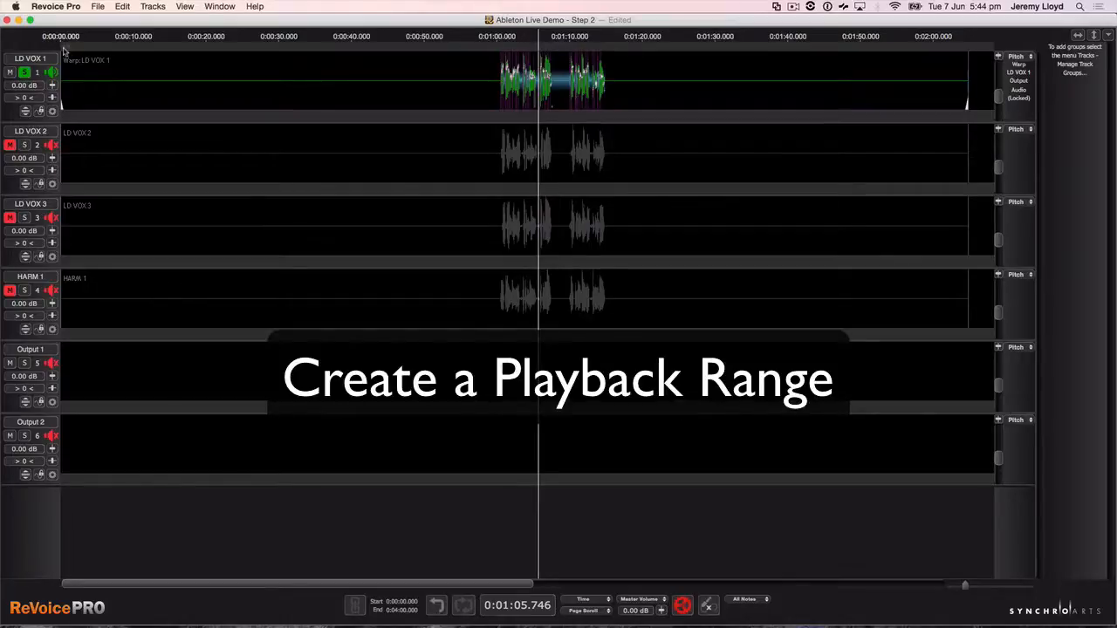
{"action": "left_click_drag", "start_coordinate": [63, 50], "coordinate": [607, 94]}
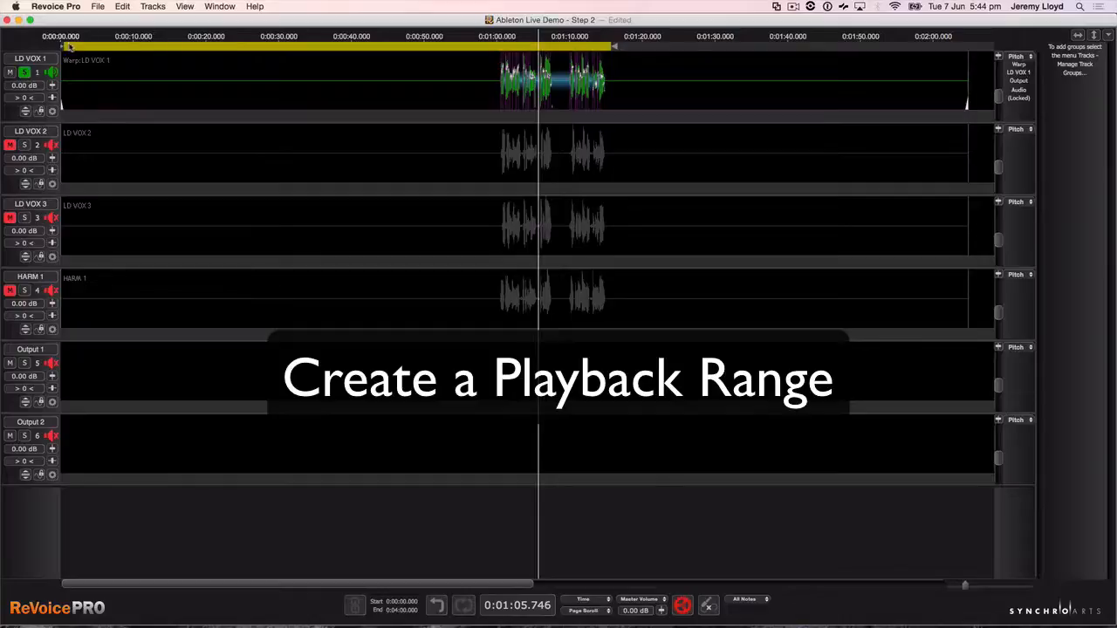
Extend the playback range to the timeline start and place the New Process window just past the vocal waveforms
{"action": "left_click_drag", "start_coordinate": [61, 50], "coordinate": [54, 50]}
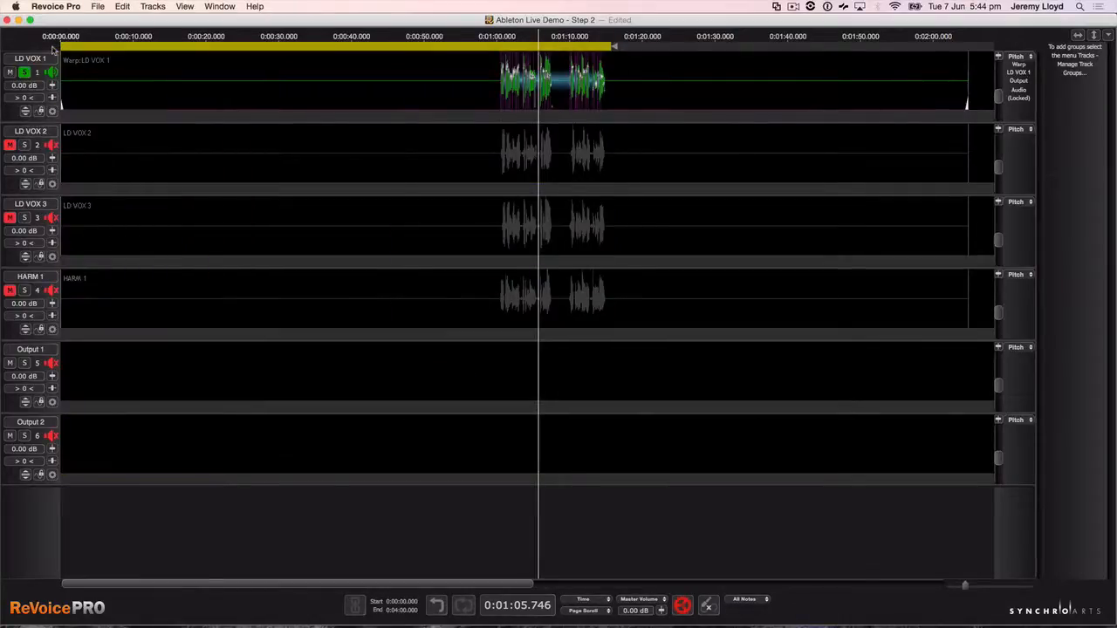
{"action": "key", "text": "n"}
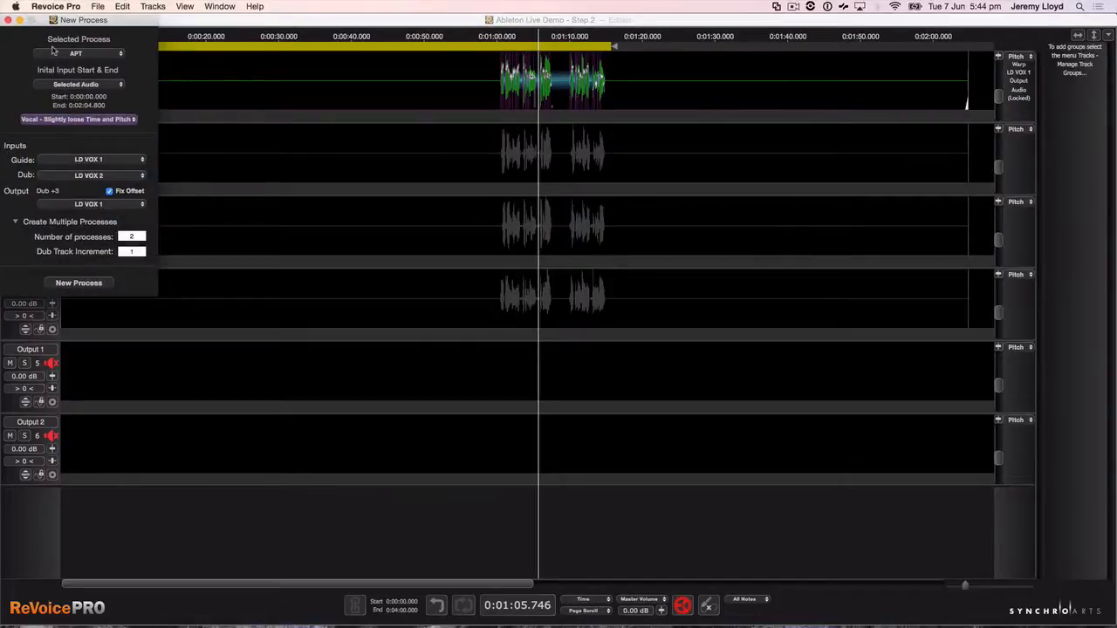
{"action": "right_click", "coordinate": [245, 120]}
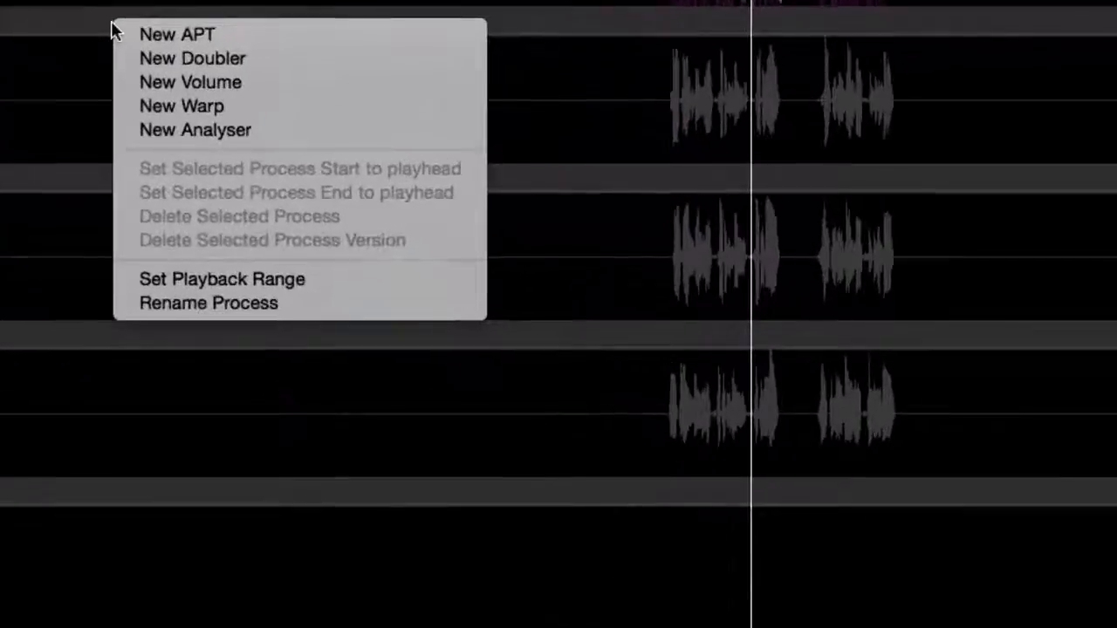
{"action": "left_click", "coordinate": [66, 19]}
{"action": "key", "text": "n"}
{"action": "left_click_drag", "start_coordinate": [250, 53], "coordinate": [707, 50]}
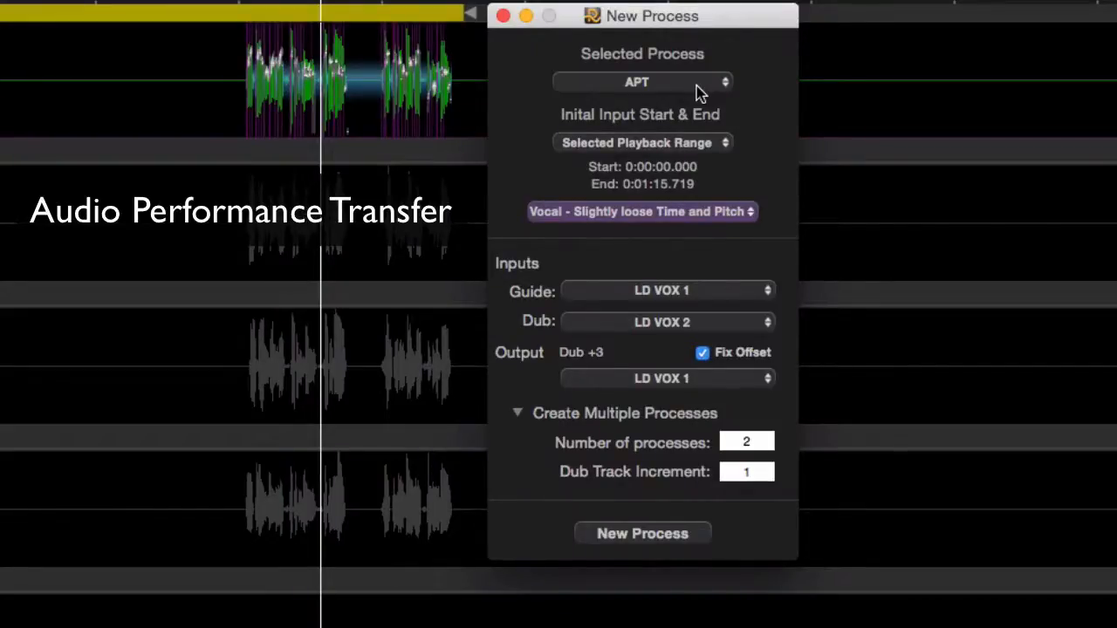
Choose an APT process on Selected Audio with the factory preset Vocal - Slightly loose Time and Pitch
{"action": "left_click", "coordinate": [671, 83]}
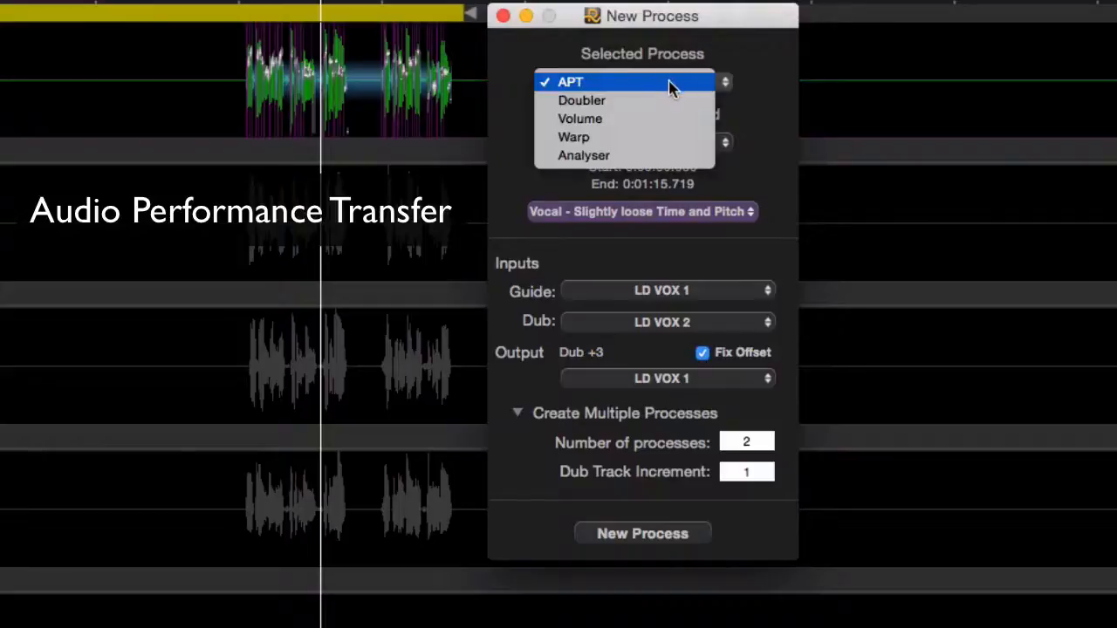
{"action": "left_click", "coordinate": [670, 83]}
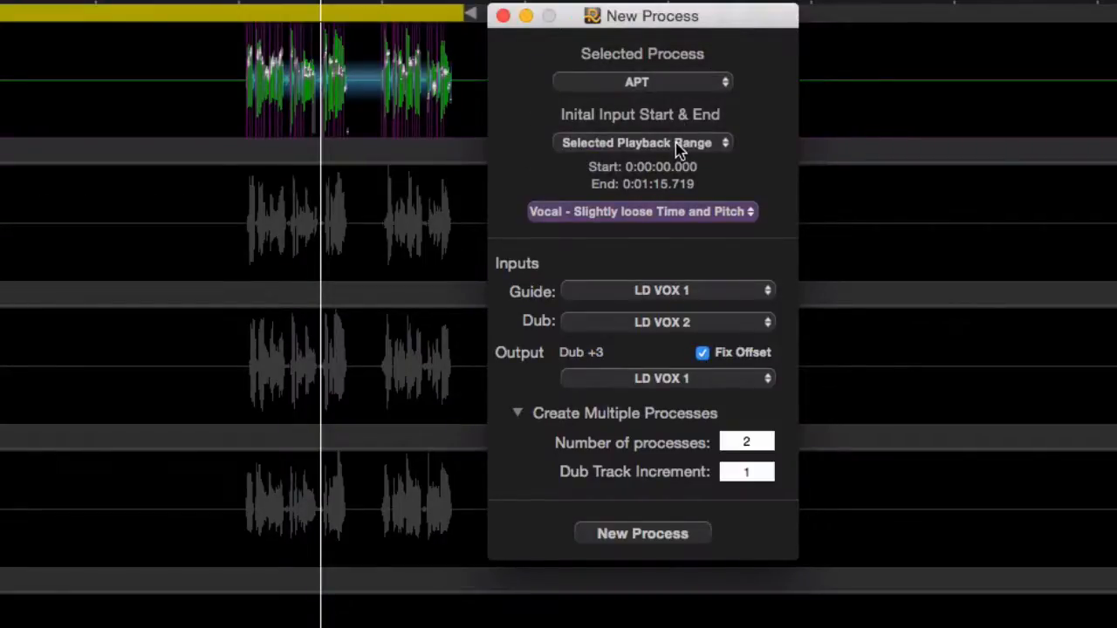
{"action": "left_click", "coordinate": [679, 147]}
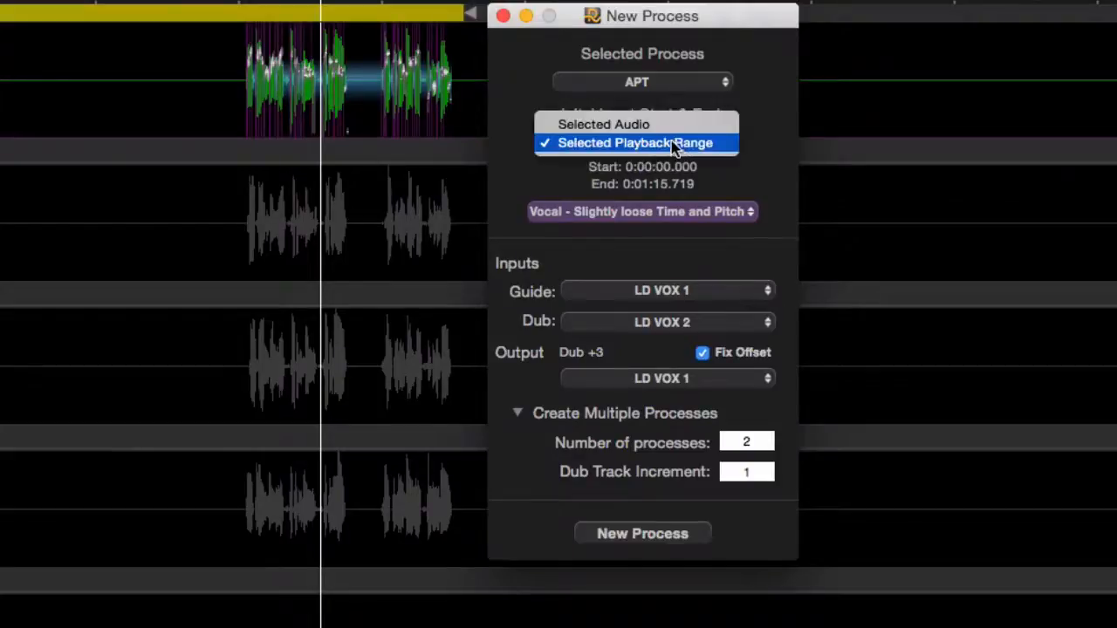
{"action": "left_click", "coordinate": [667, 123]}
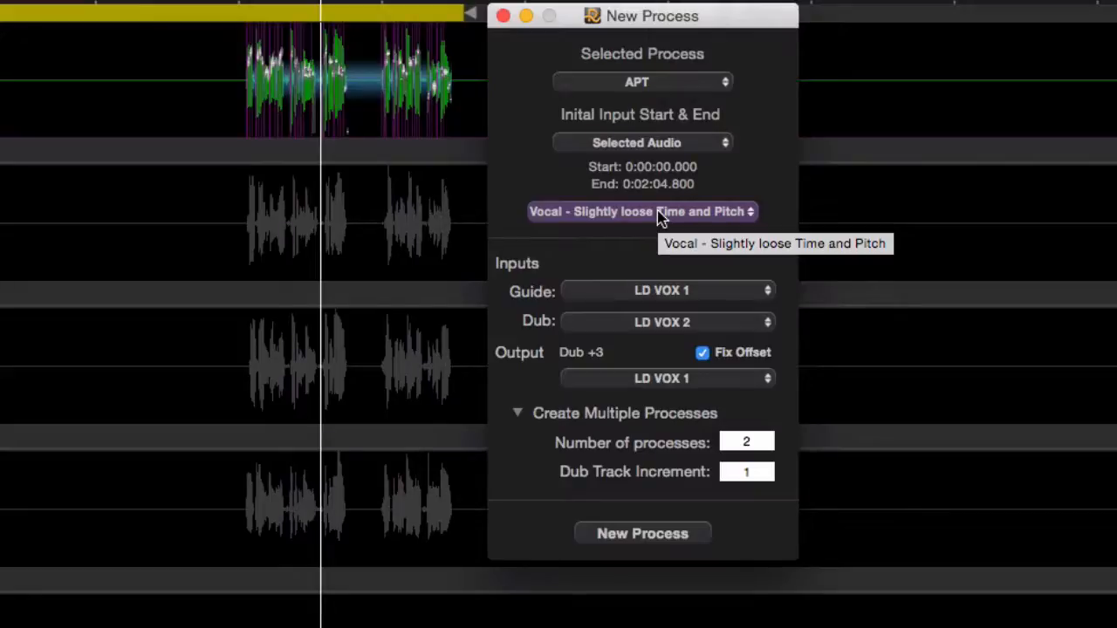
{"action": "left_click", "coordinate": [660, 214]}
{"action": "mouse_move", "coordinate": [669, 241]}
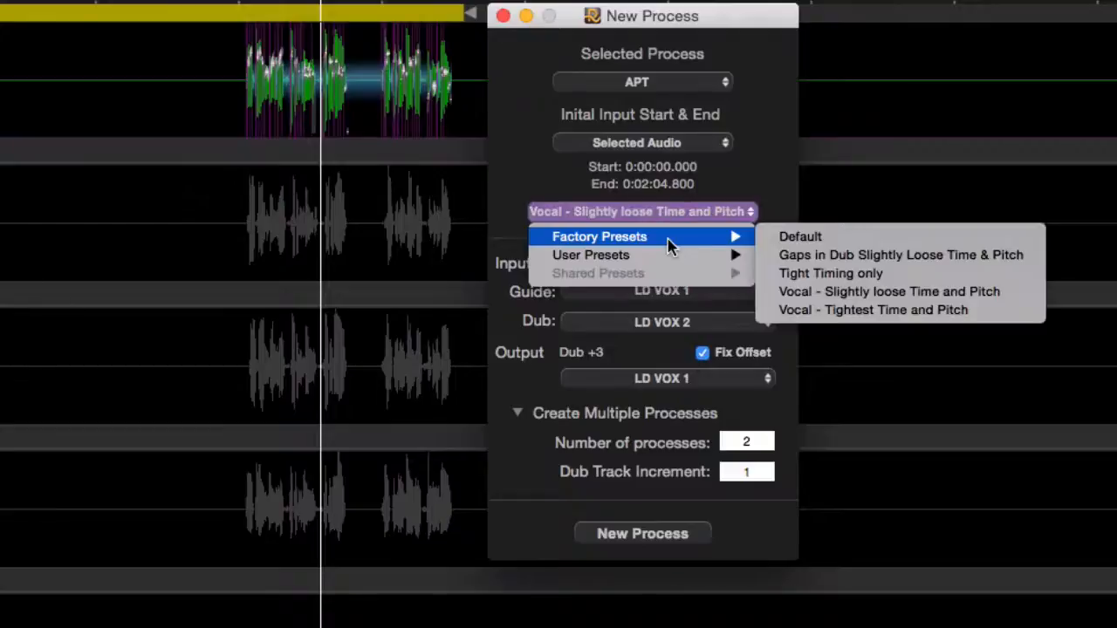
{"action": "left_click", "coordinate": [875, 298]}
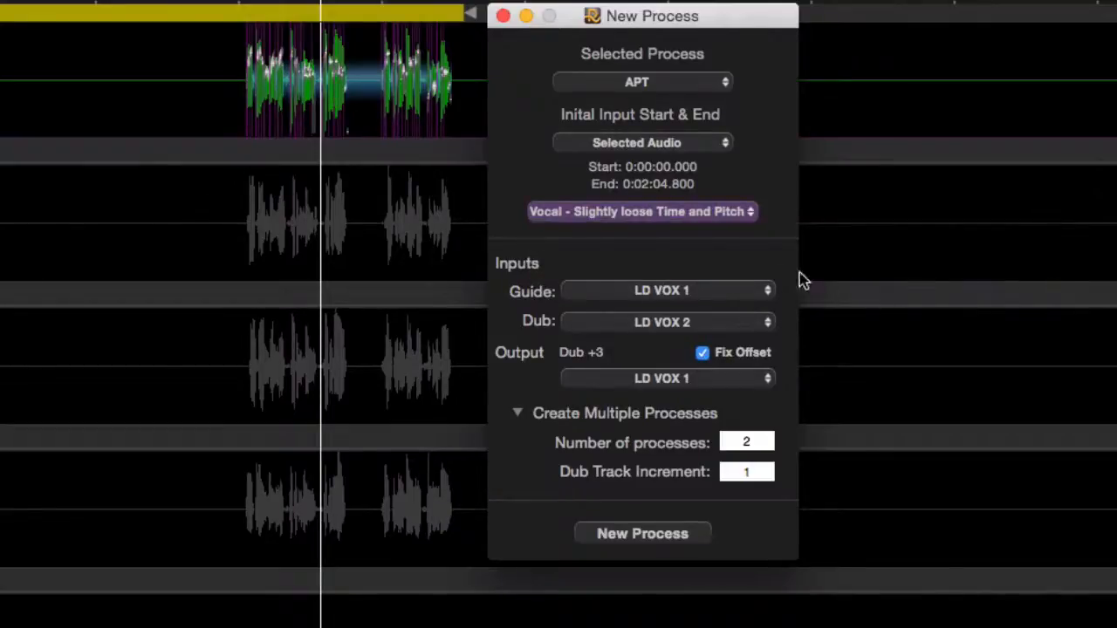
Use LD VOX 1 as the guide and LD VOX 2 as the dub, outputting to Output 1 with Fix Offset enabled
{"action": "left_click", "coordinate": [711, 289]}
{"action": "left_click", "coordinate": [705, 290]}
{"action": "left_click", "coordinate": [693, 322]}
{"action": "left_click", "coordinate": [694, 324]}
{"action": "left_click", "coordinate": [702, 354]}
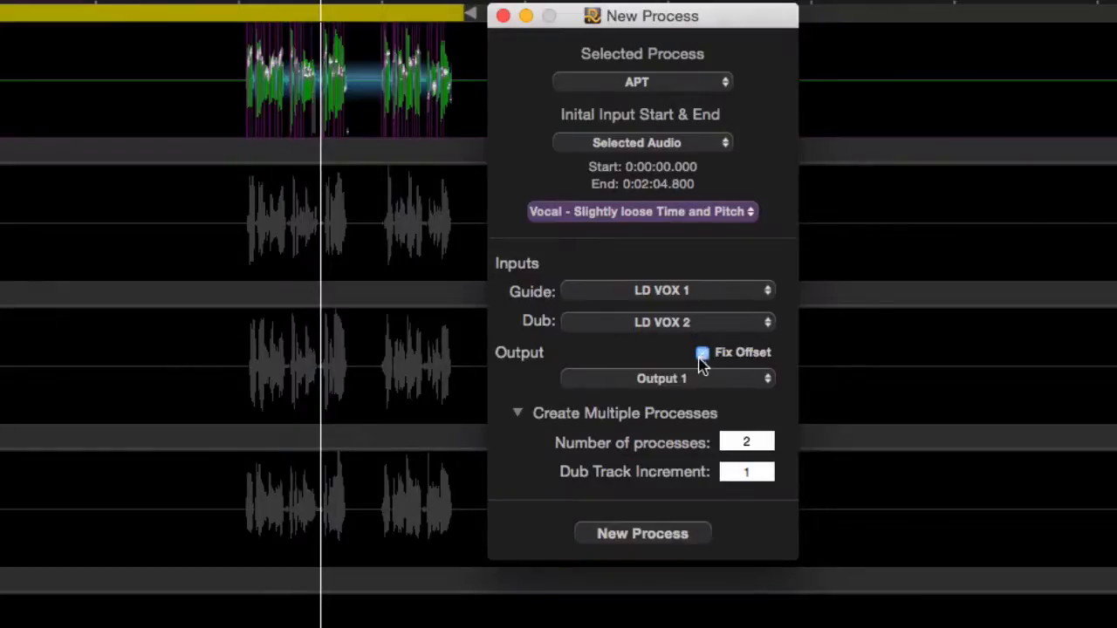
Set the APT setup to create multiple processes, with 2 as the number of processes
{"action": "left_click", "coordinate": [519, 414]}
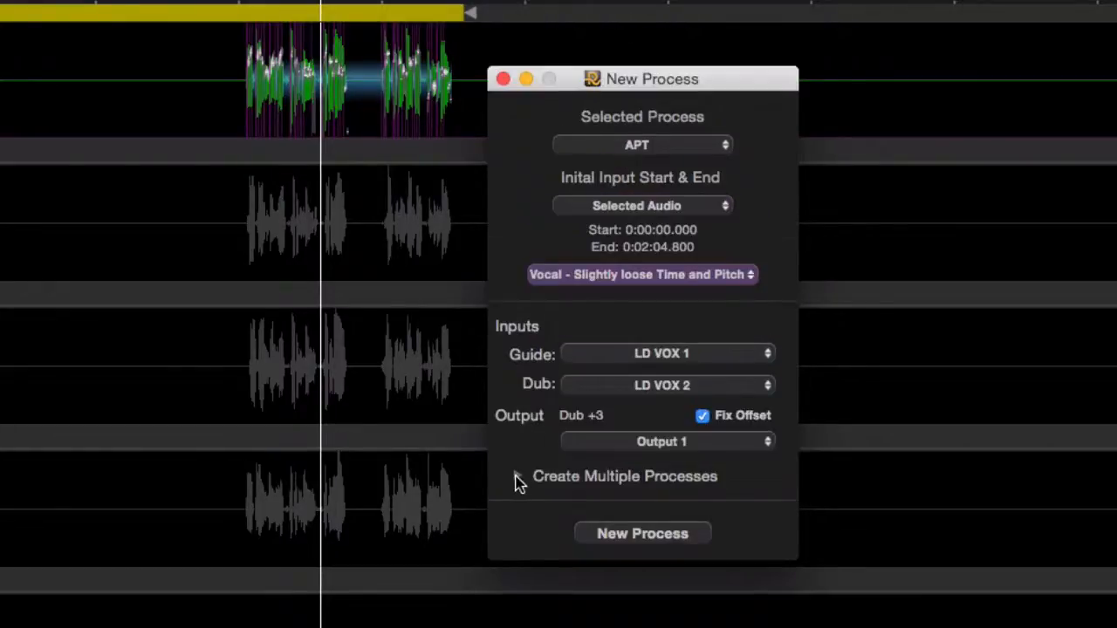
{"action": "left_click", "coordinate": [518, 478]}
{"action": "left_click", "coordinate": [768, 441]}
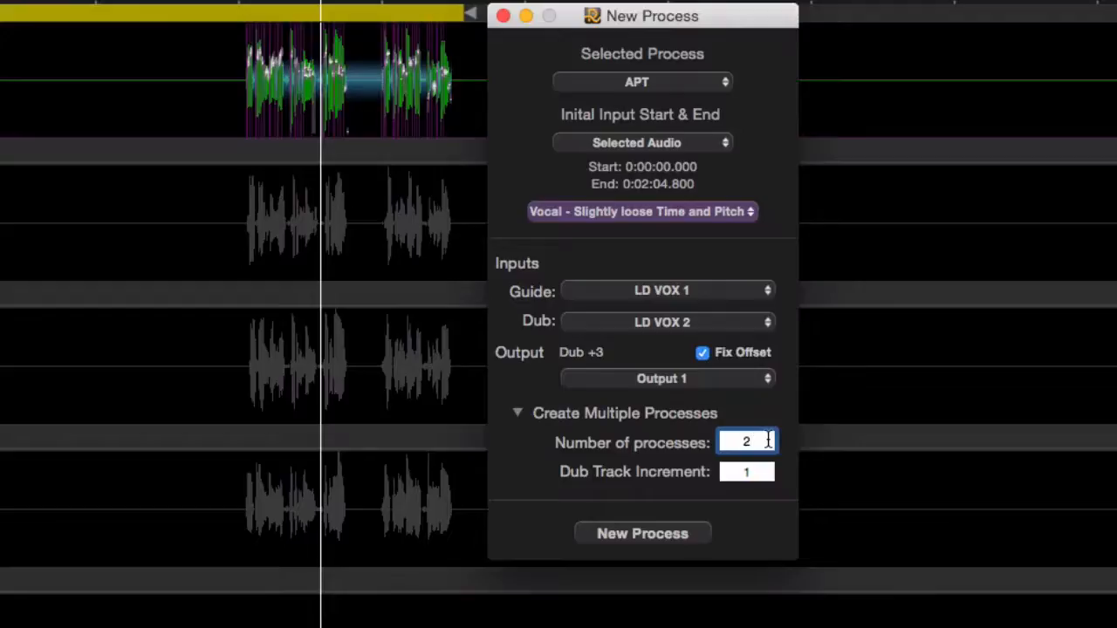
{"action": "key", "text": "BackSpace"}
{"action": "type", "text": "2"}
Select Output 1 as the output track and create the APT processes
{"action": "left_click", "coordinate": [650, 378]}
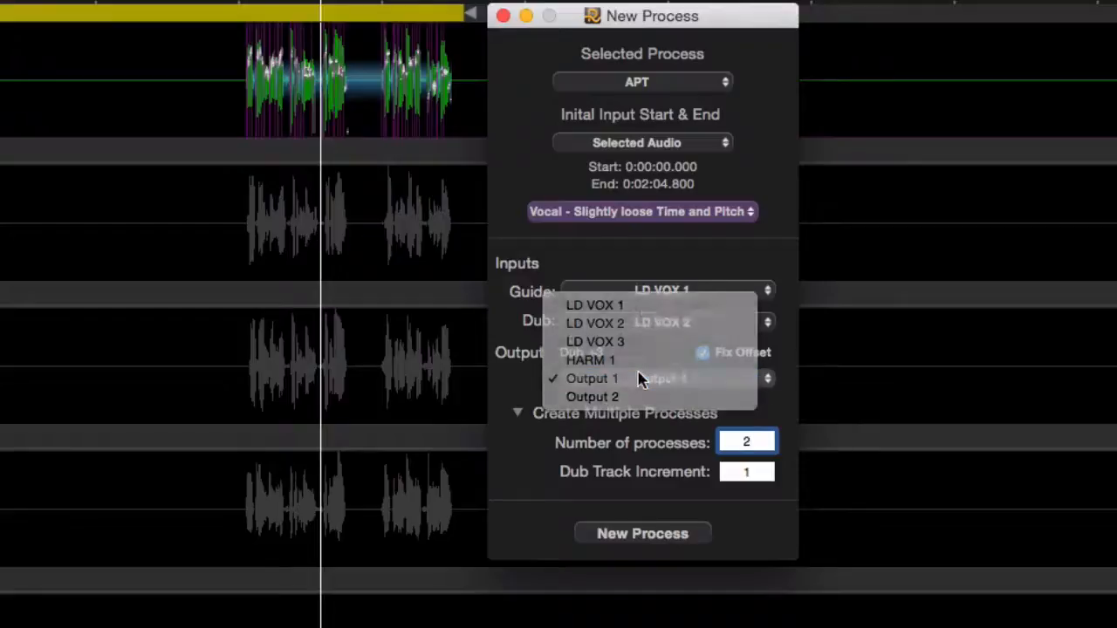
{"action": "left_click", "coordinate": [637, 378]}
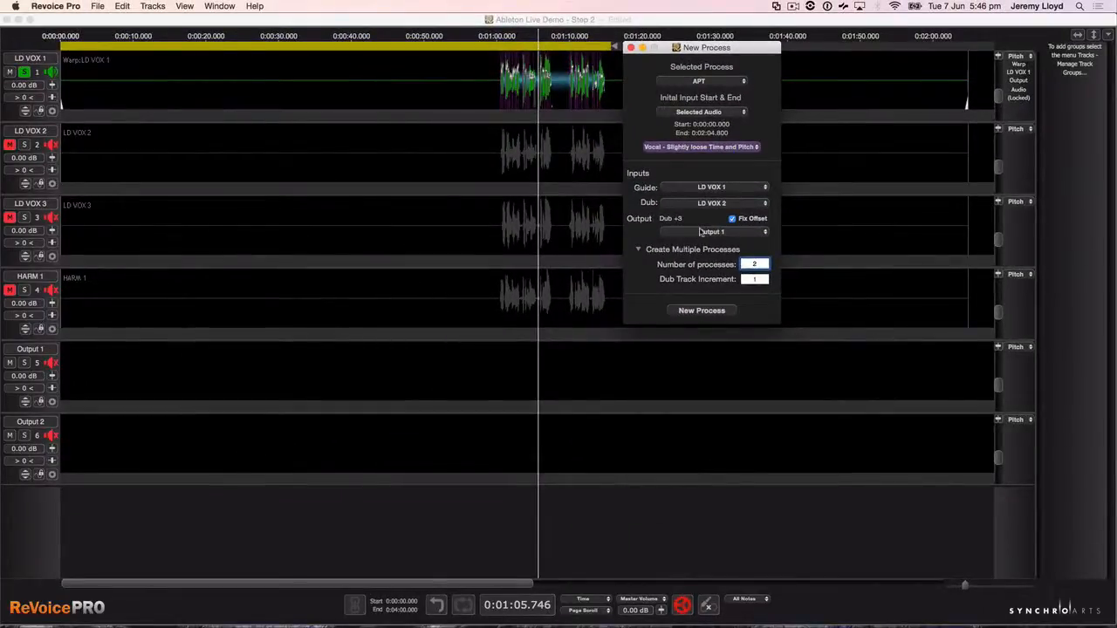
{"action": "left_click", "coordinate": [699, 312]}
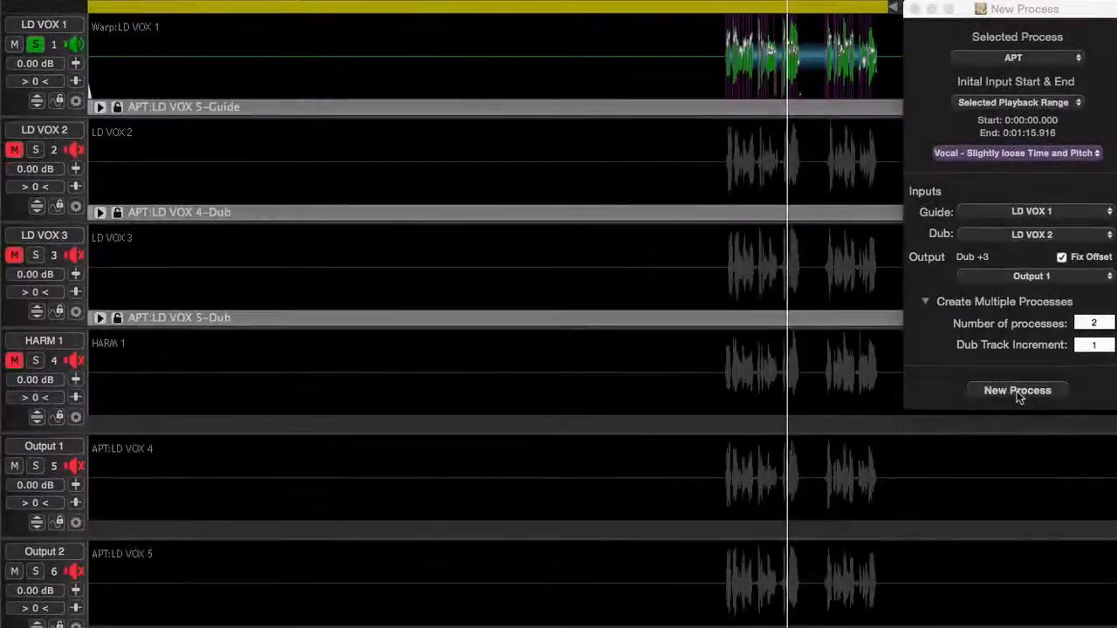
Take LD VOX 1 out of solo and mute the Output 1 and Output 2 tracks
{"action": "left_click", "coordinate": [34, 45]}
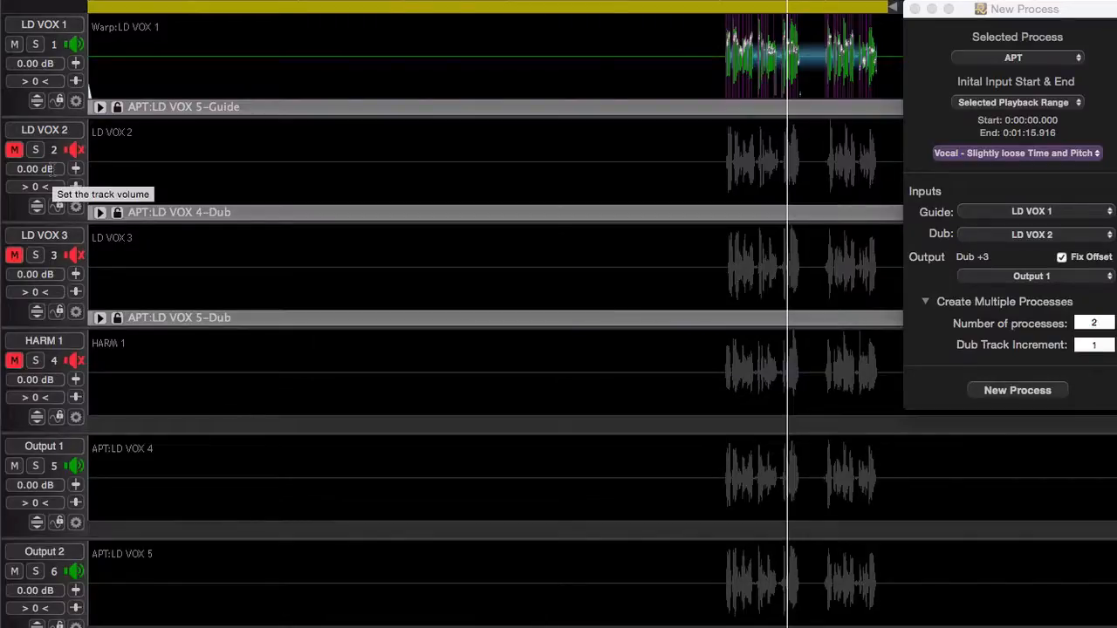
{"action": "left_click", "coordinate": [13, 466]}
{"action": "left_click", "coordinate": [15, 572]}
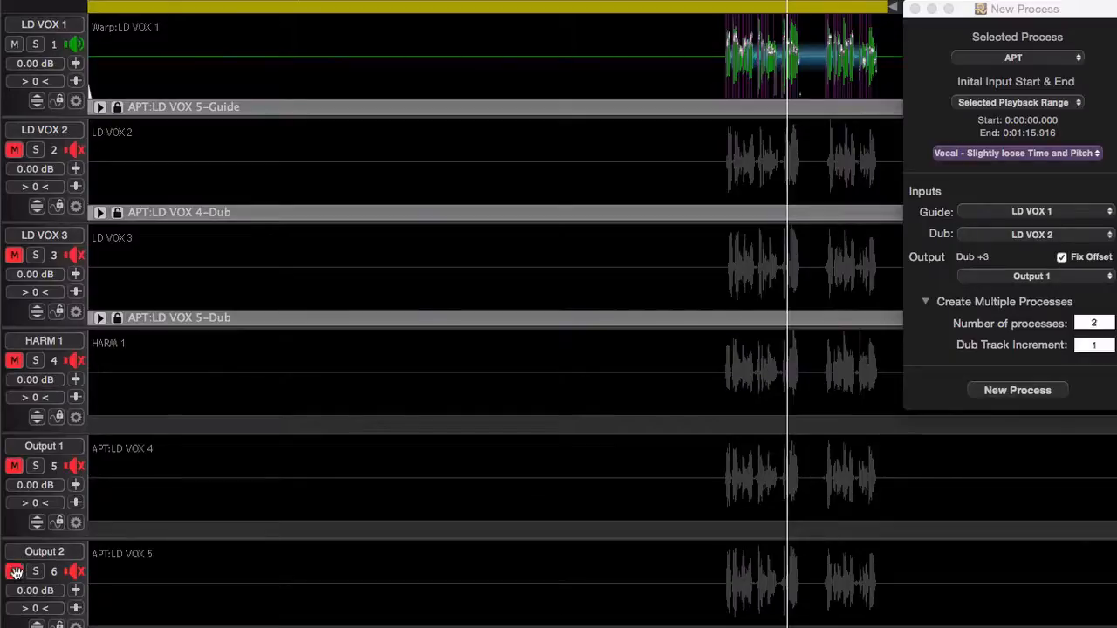
Unmute LD VOX 2 and LD VOX 3 and play the lead vocals over a playback range from about 0:00:59.4 to 0:01:16.4
{"action": "left_click_drag", "start_coordinate": [716, 10], "coordinate": [892, 36]}
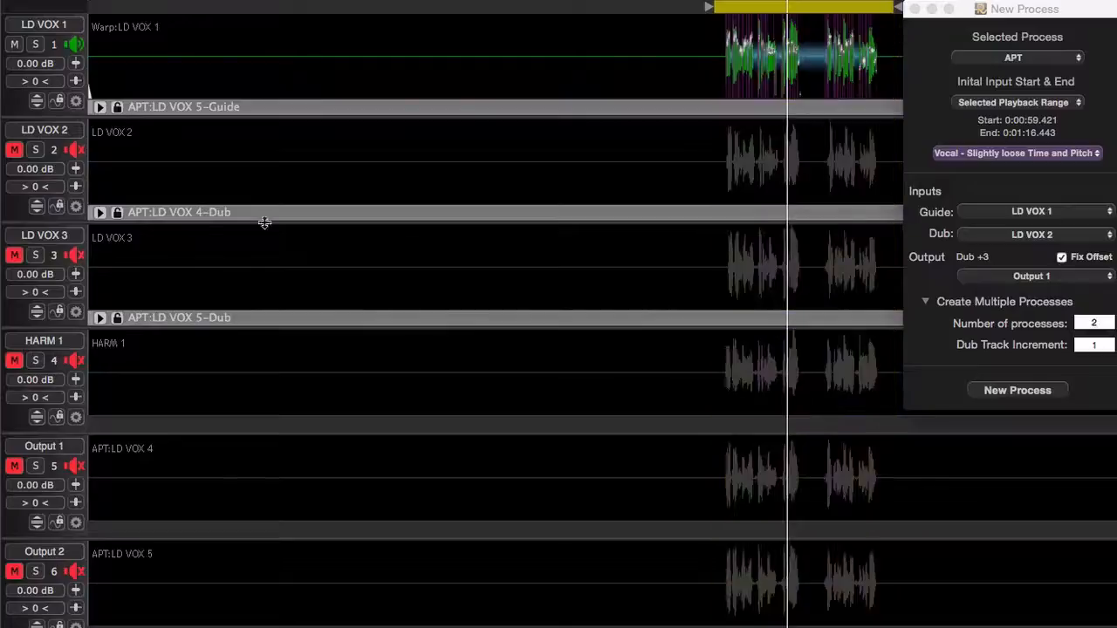
{"action": "left_click", "coordinate": [14, 150]}
{"action": "left_click", "coordinate": [15, 256]}
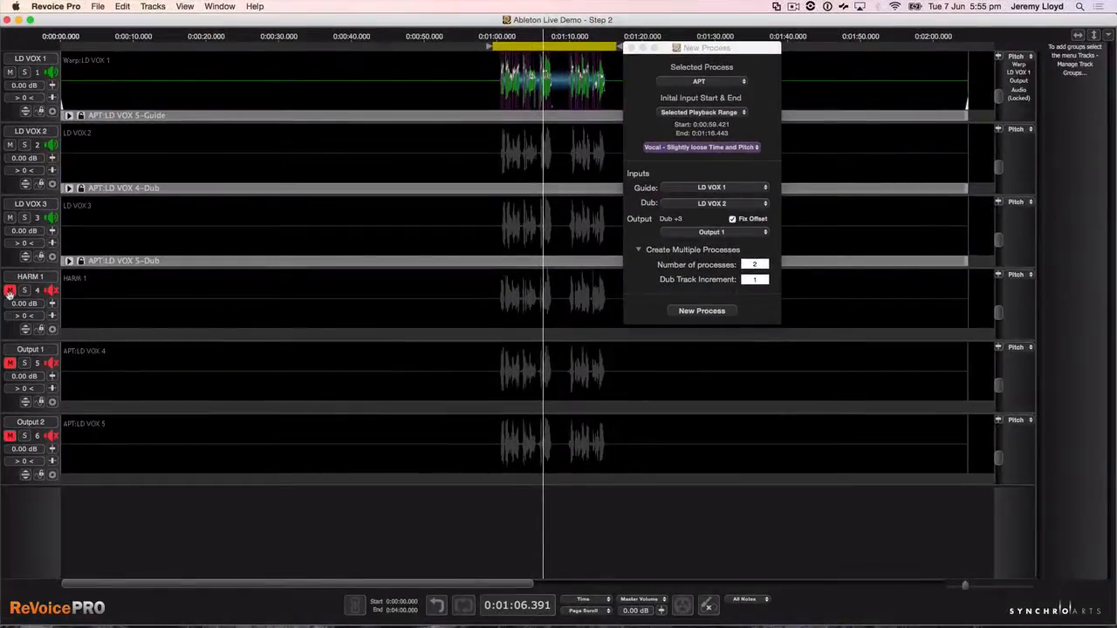
{"action": "key", "text": "space"}
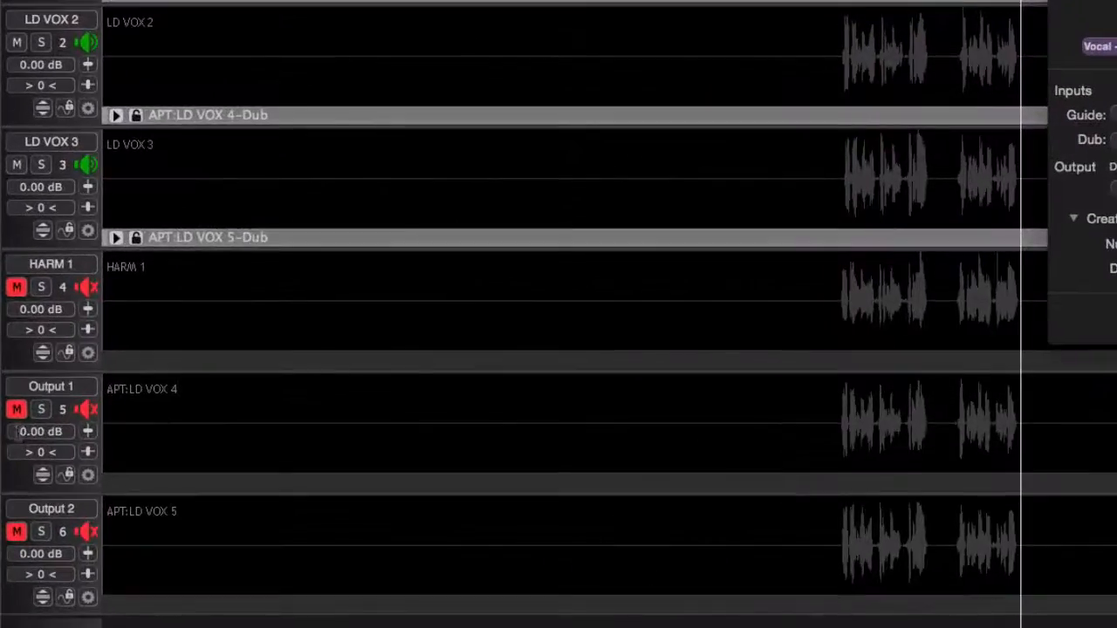
Unmute Output 1 and Output 2, and mute the original LD VOX 2 and LD VOX 3 tracks
{"action": "left_click", "coordinate": [14, 410]}
{"action": "left_click", "coordinate": [14, 532]}
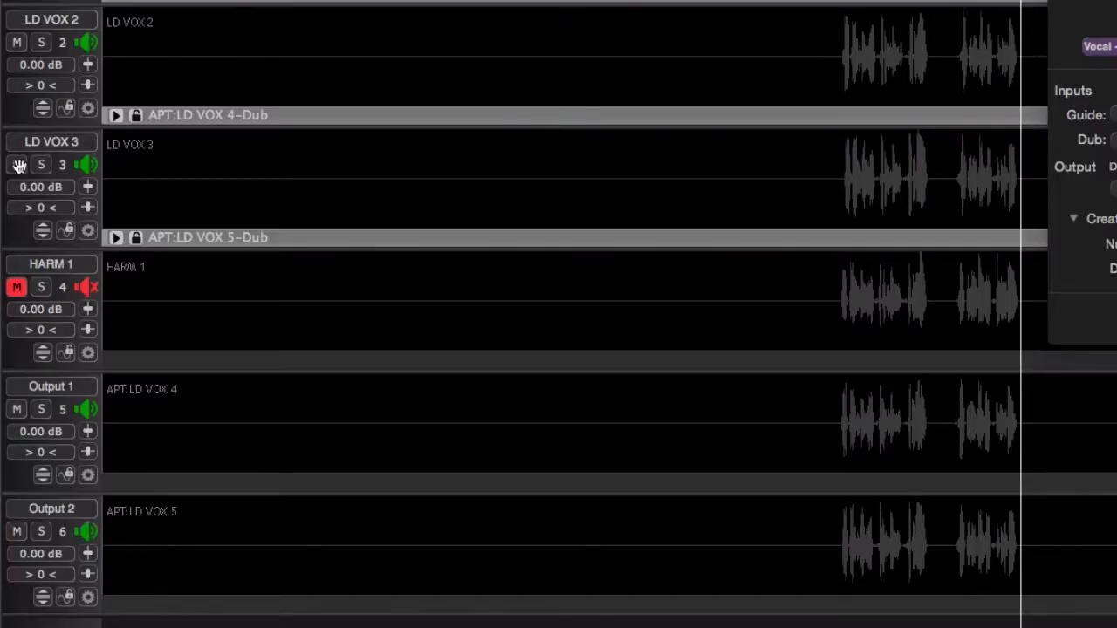
{"action": "left_click", "coordinate": [16, 41]}
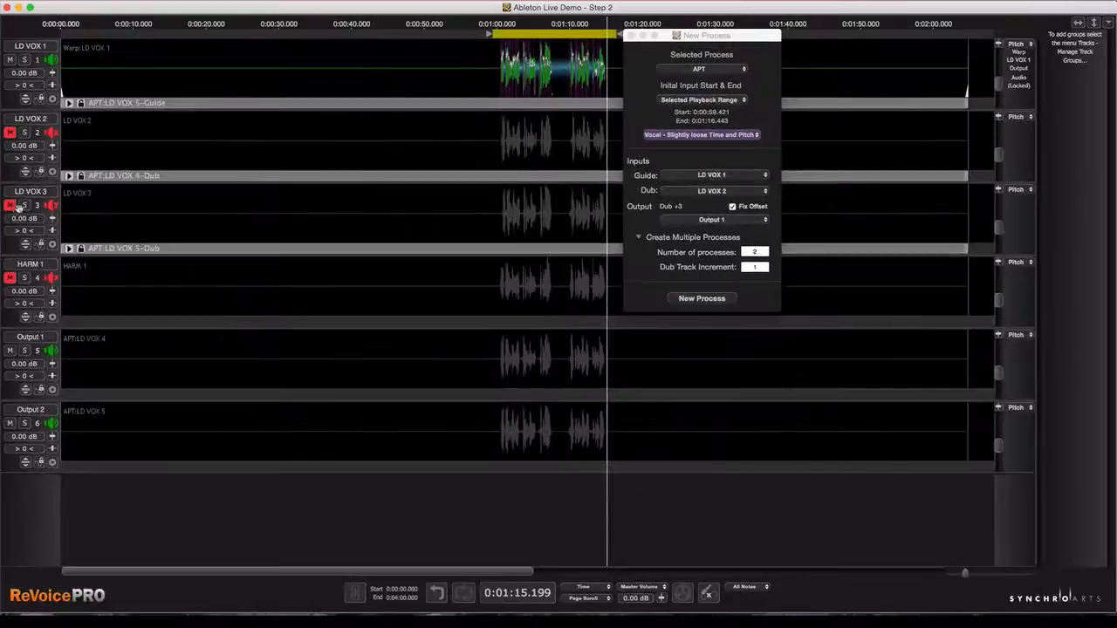
{"action": "left_click", "coordinate": [16, 165]}
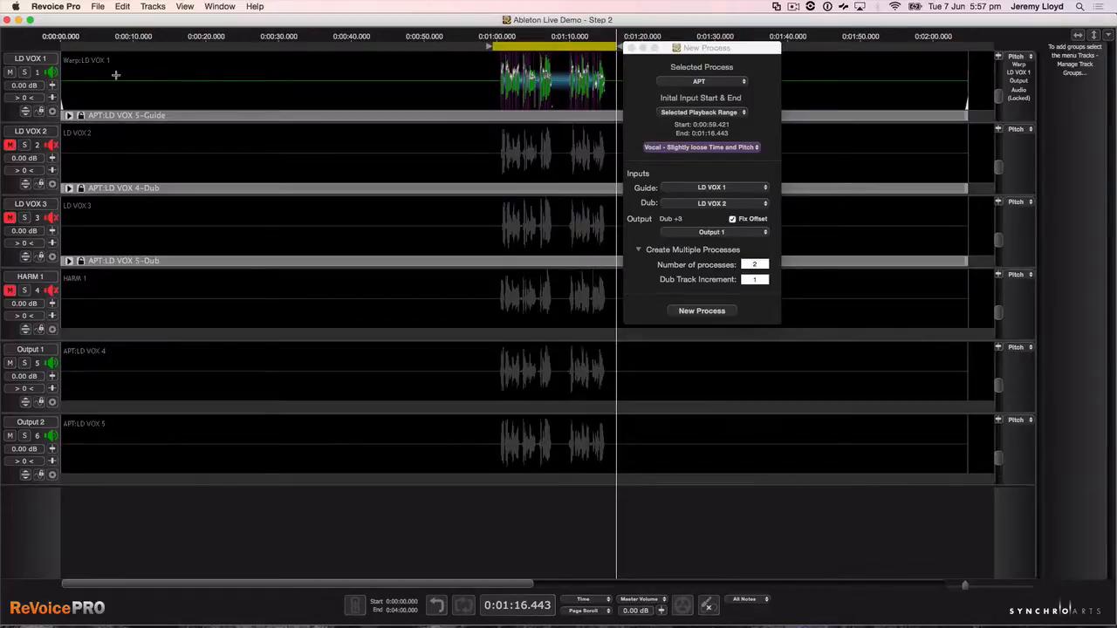
Add one new audio track named HARM 1 DBL
{"action": "left_click", "coordinate": [146, 8]}
{"action": "left_click", "coordinate": [152, 21]}
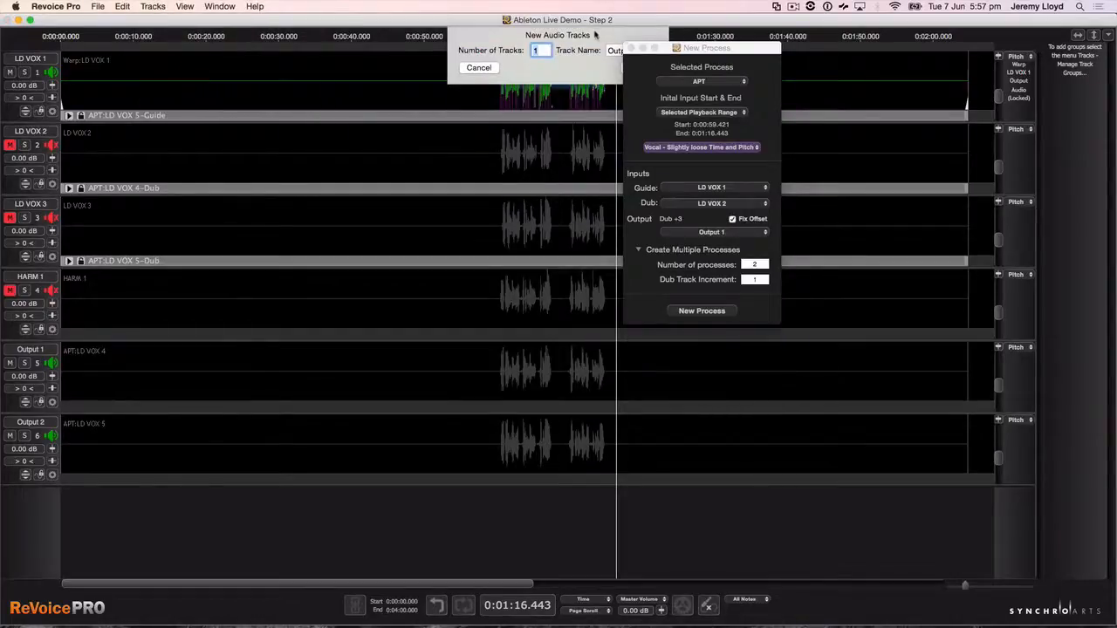
{"action": "left_click_drag", "start_coordinate": [670, 50], "coordinate": [778, 43]}
{"action": "left_click", "coordinate": [650, 50]}
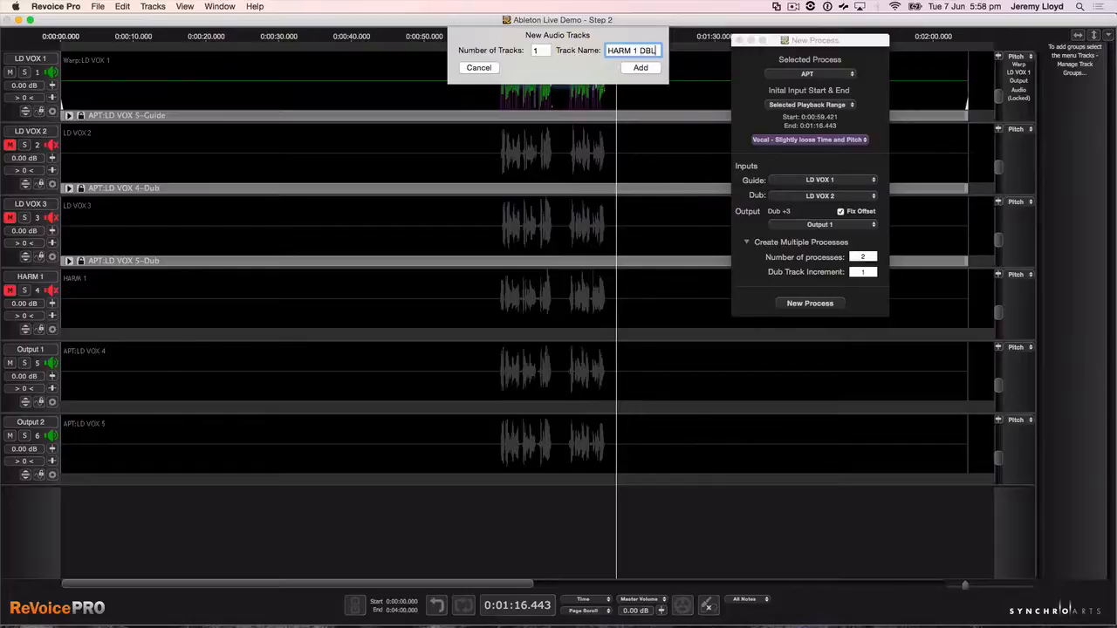
{"action": "left_click", "coordinate": [640, 68]}
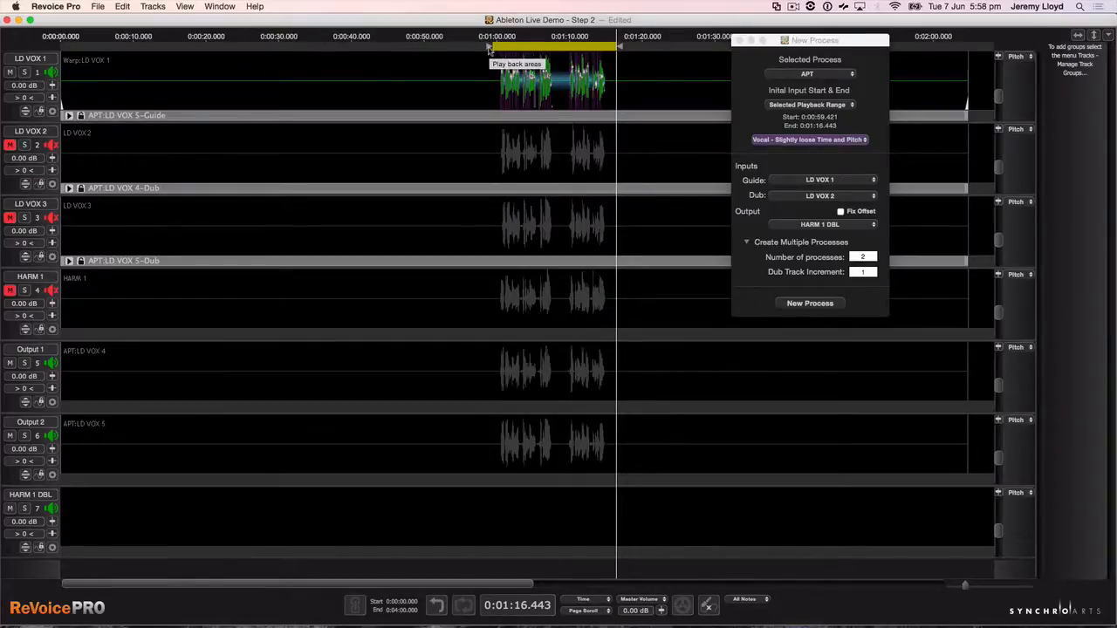
Extend the playback range back to the timeline start and choose Doubler as the new process type
{"action": "left_click_drag", "start_coordinate": [489, 50], "coordinate": [44, 50]}
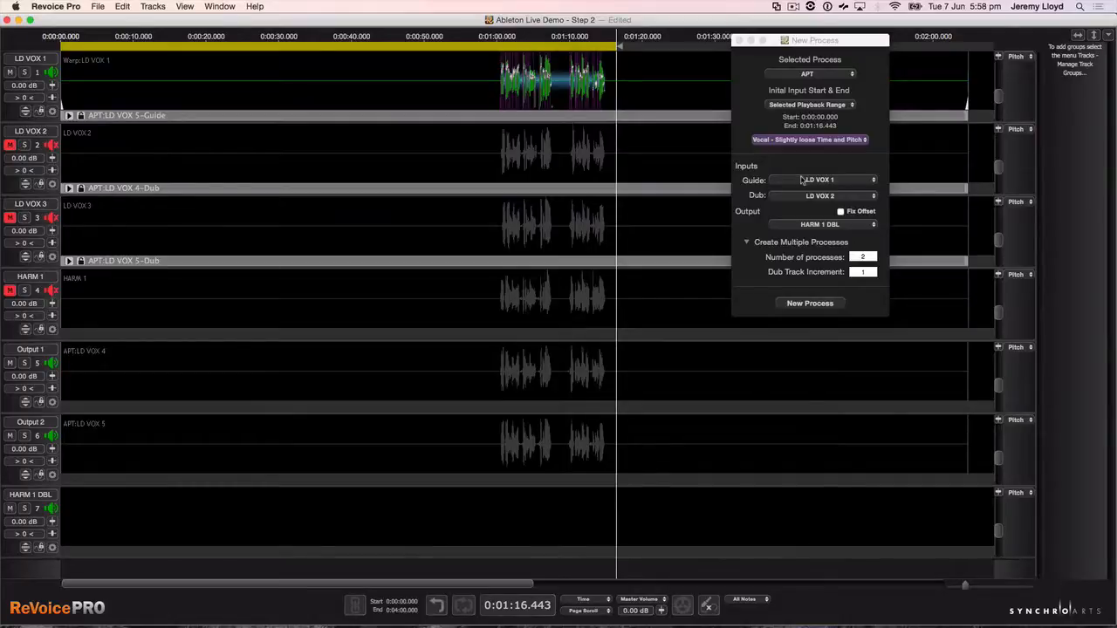
{"action": "key", "text": "n"}
{"action": "key", "text": "n"}
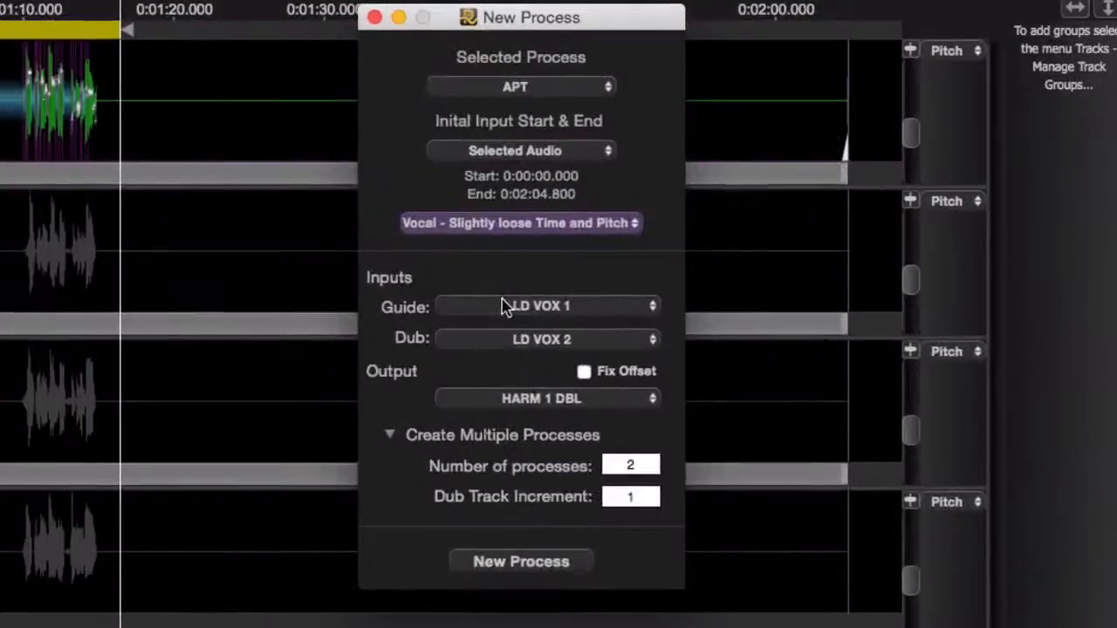
{"action": "left_click", "coordinate": [504, 88]}
{"action": "left_click", "coordinate": [500, 107]}
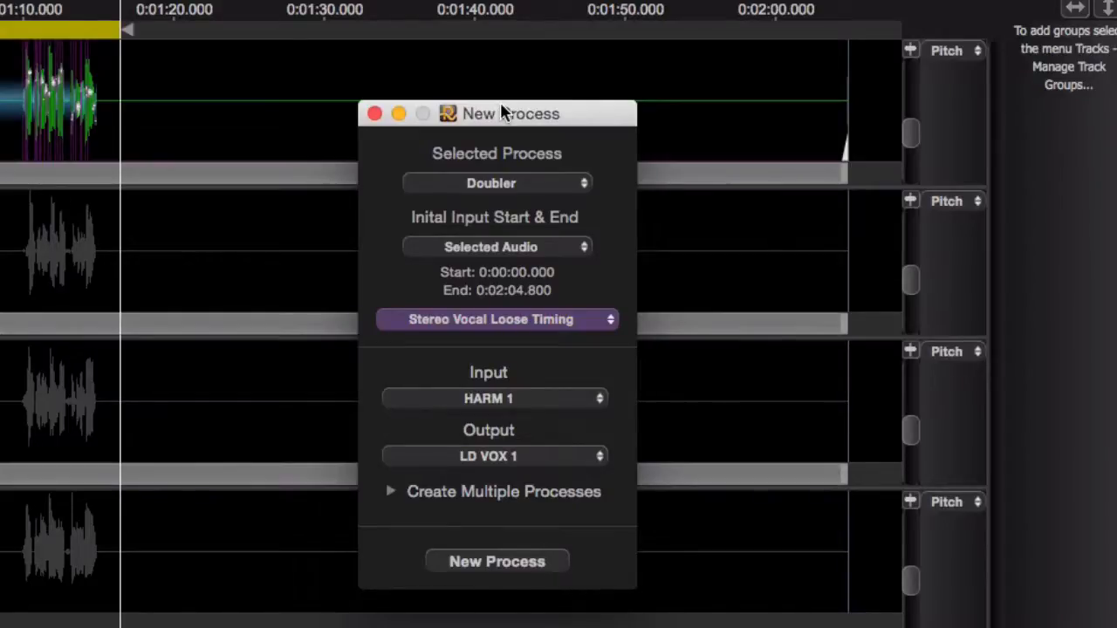
Configure the Doubler with the factory preset Stereo Vocal Loose Timing, HARM 1 as input and HARM 1 DBL as output
{"action": "left_click", "coordinate": [506, 319]}
{"action": "mouse_move", "coordinate": [573, 344]}
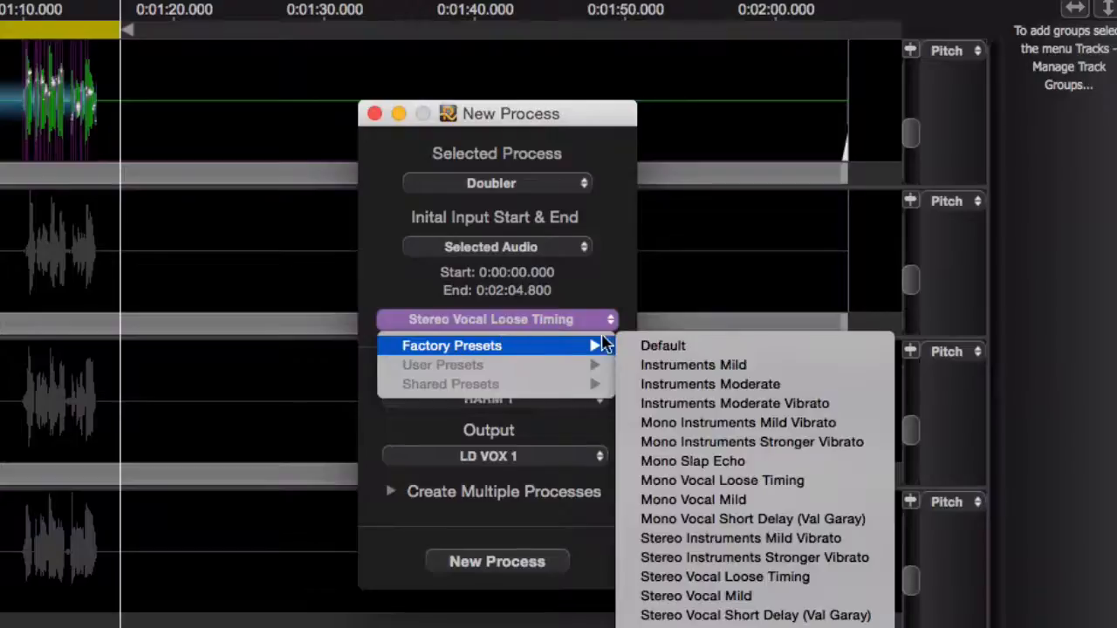
{"action": "left_click", "coordinate": [788, 578]}
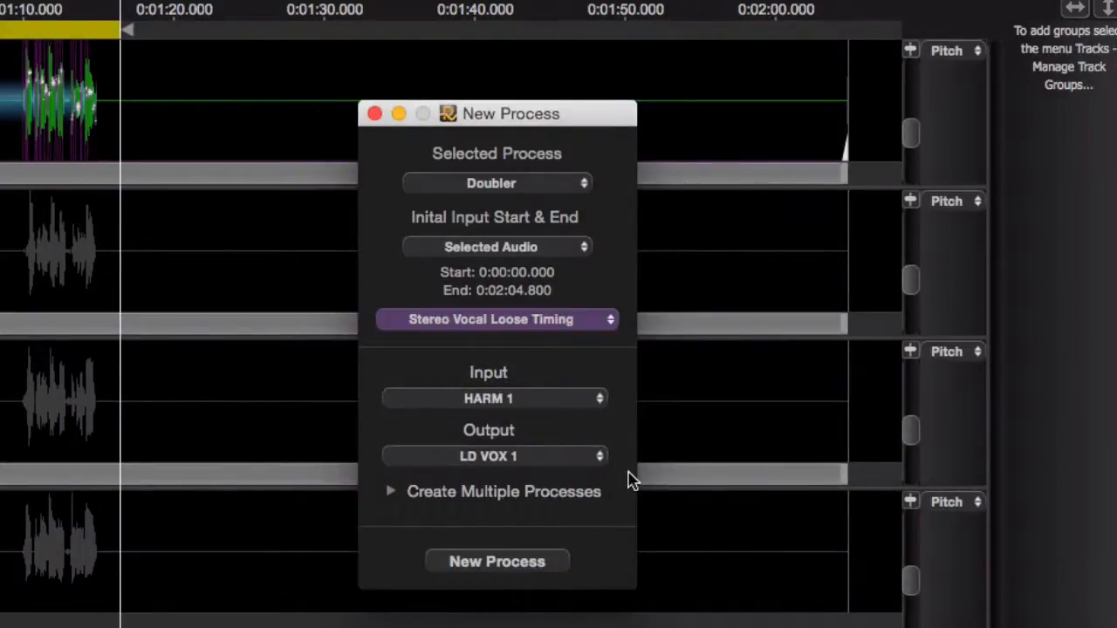
{"action": "left_click", "coordinate": [513, 403]}
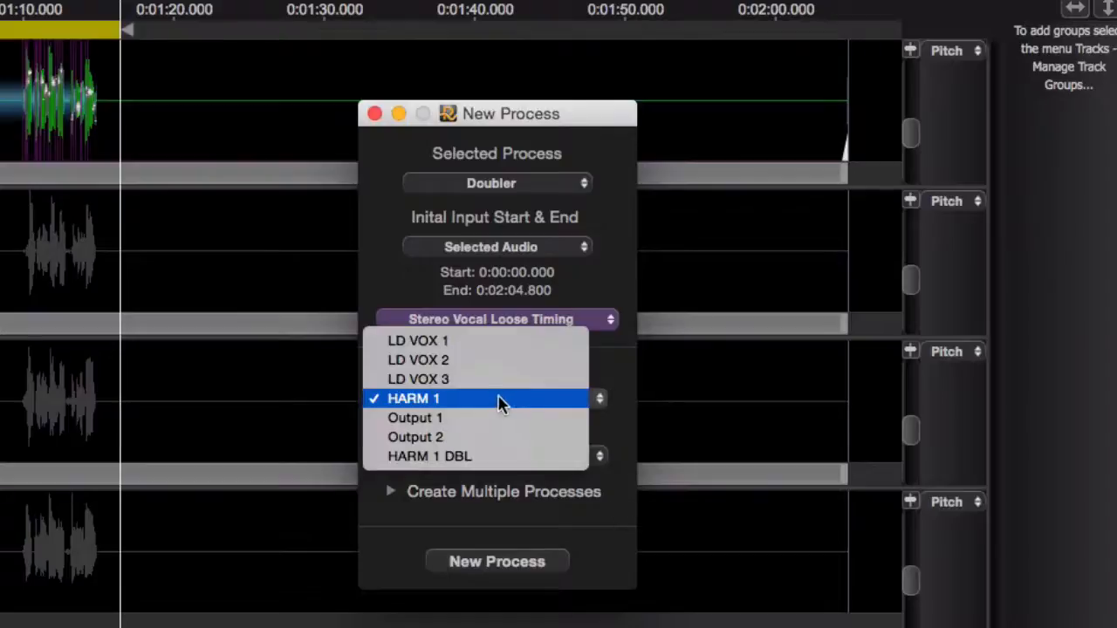
{"action": "left_click", "coordinate": [496, 400]}
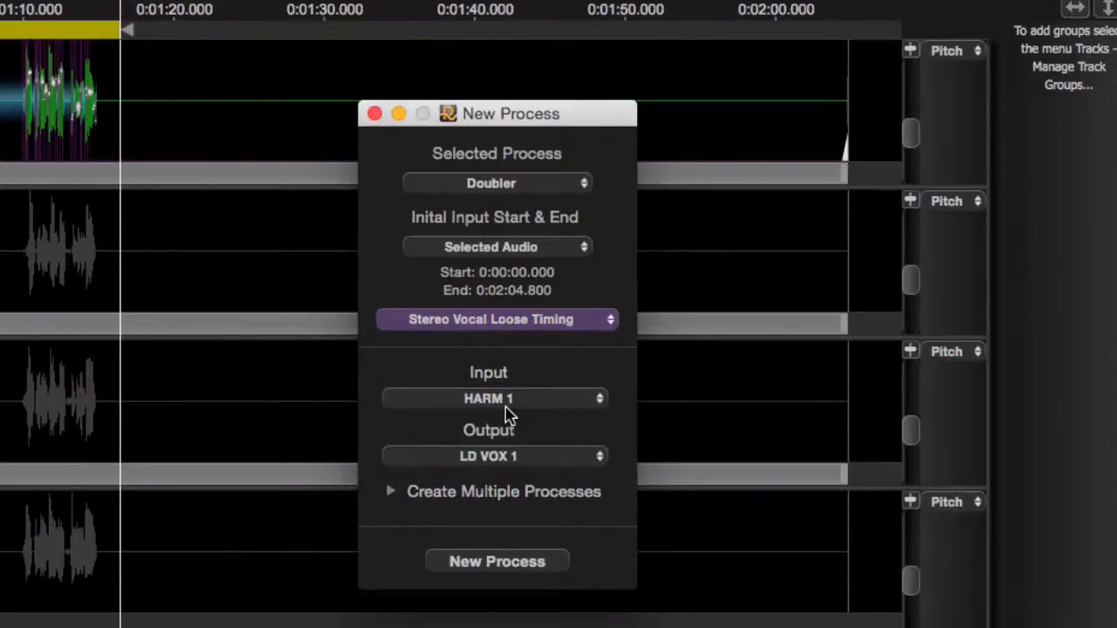
{"action": "left_click", "coordinate": [501, 461]}
{"action": "left_click", "coordinate": [490, 575]}
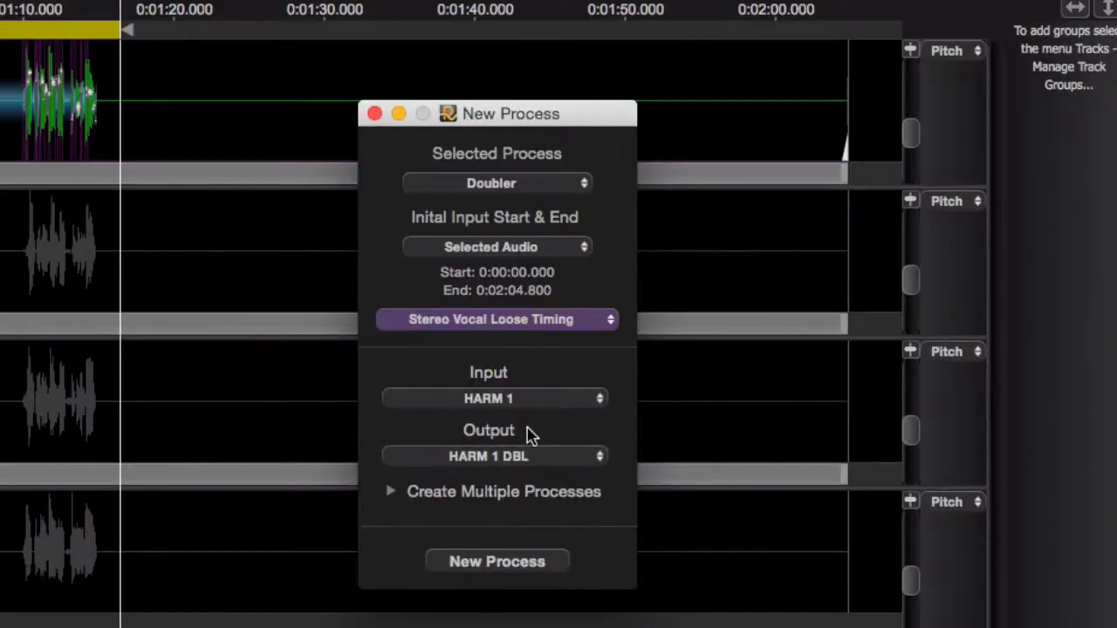
Create the configured Doubler process, and set the playback range to the vocal phrase from 0:00:59.410 to 0:01:16.609
{"action": "left_click", "coordinate": [504, 563]}
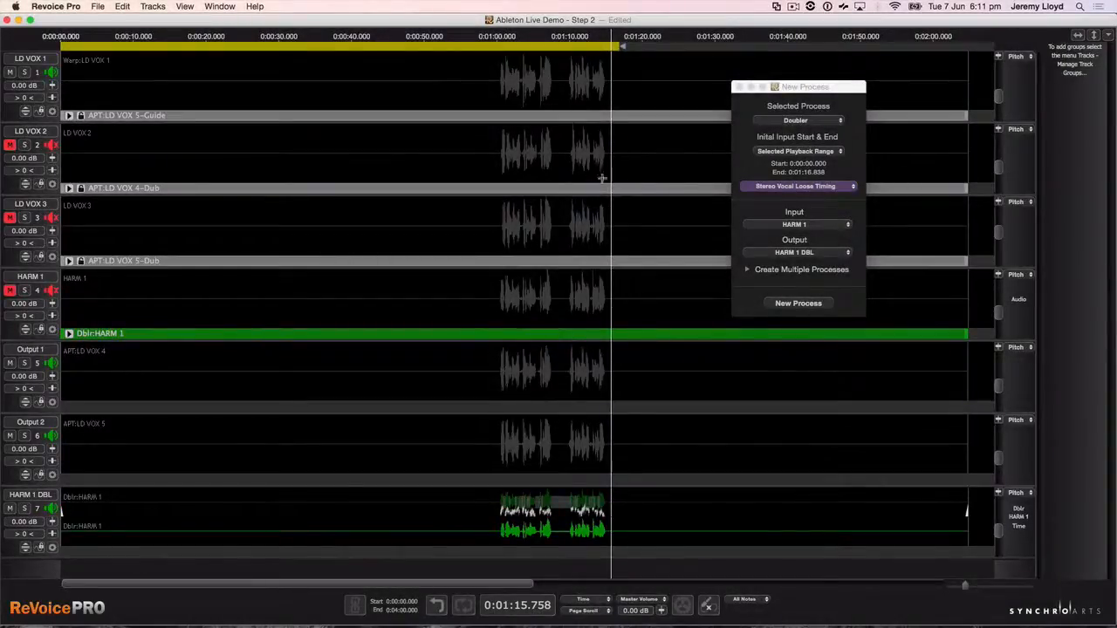
{"action": "left_click_drag", "start_coordinate": [491, 50], "coordinate": [617, 64]}
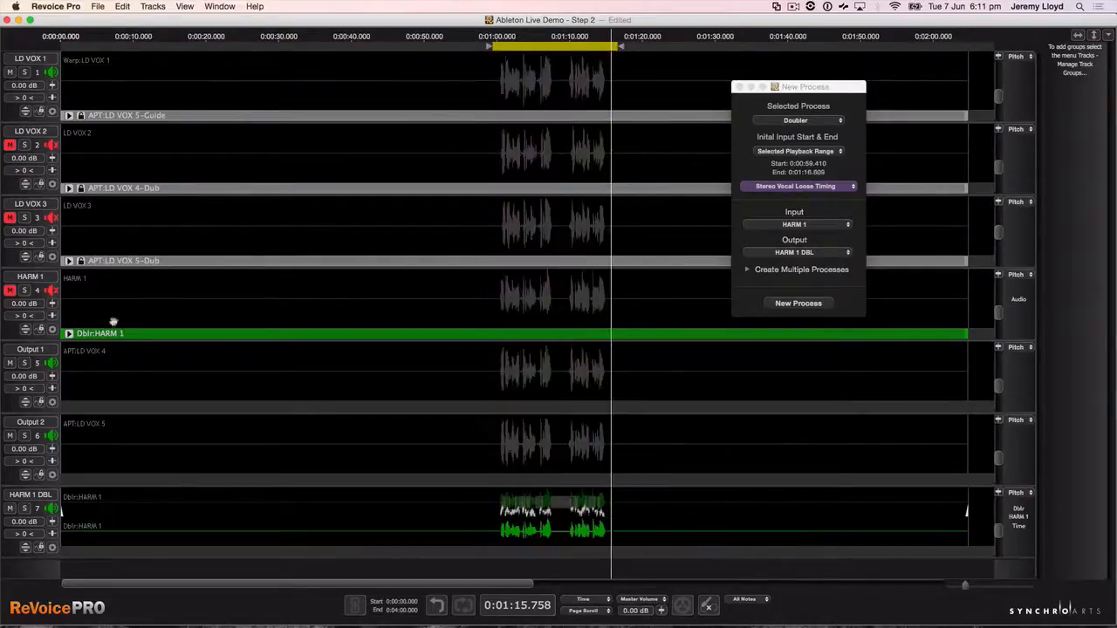
Solo HARM 1, HARM 1 DBL, Output 1 and Output 2, playing the range to audition the doubled harmony with the aligned dubs
{"action": "left_click", "coordinate": [25, 290]}
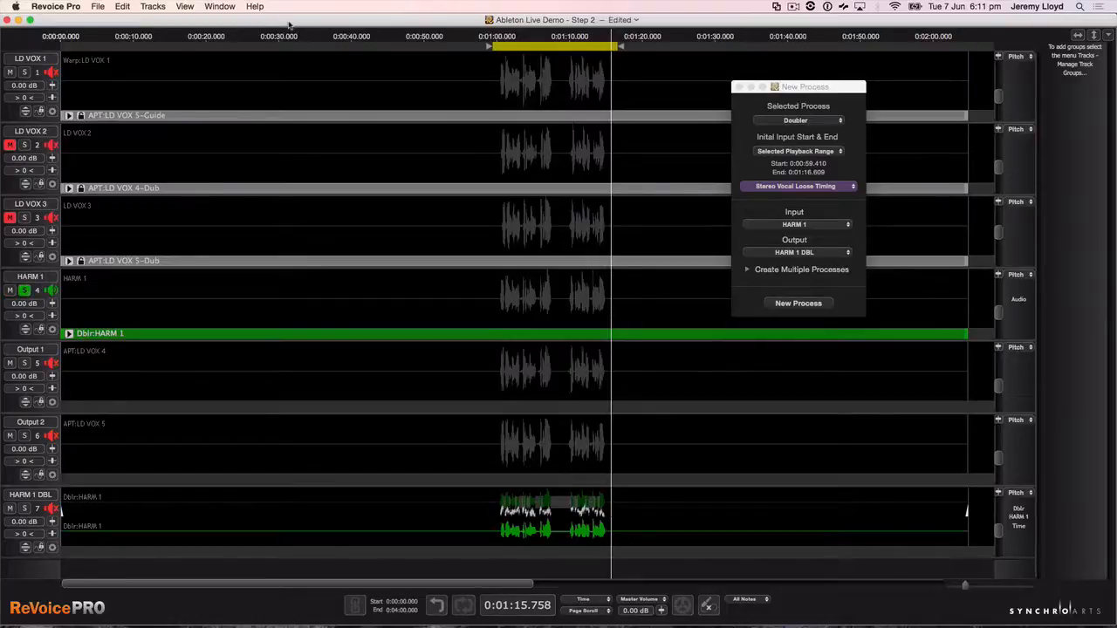
{"action": "key", "text": "space"}
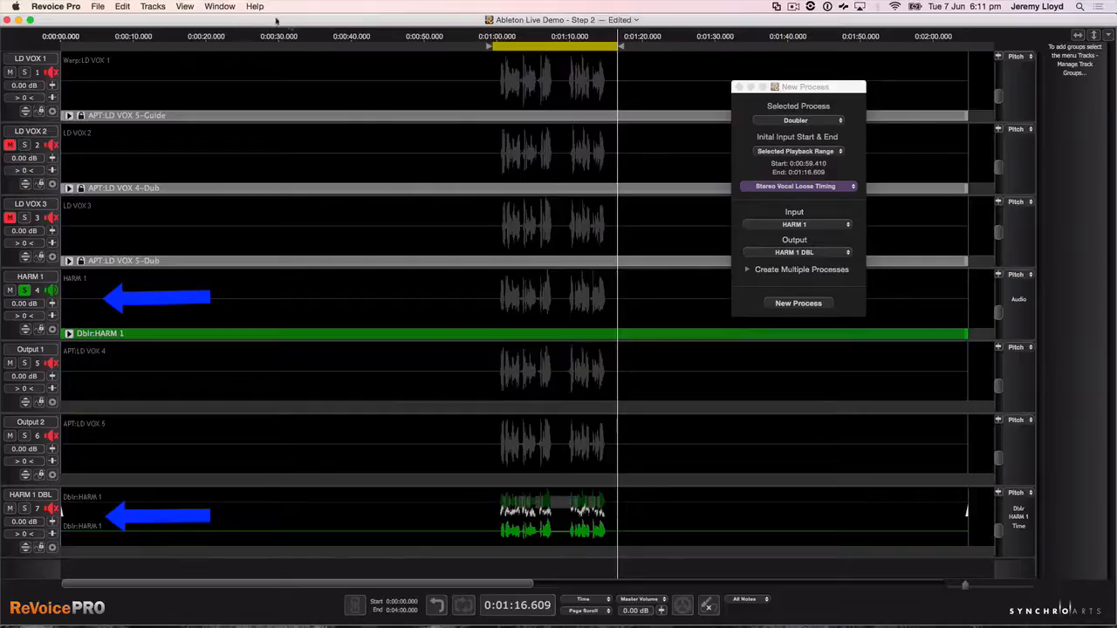
{"action": "key", "text": "space"}
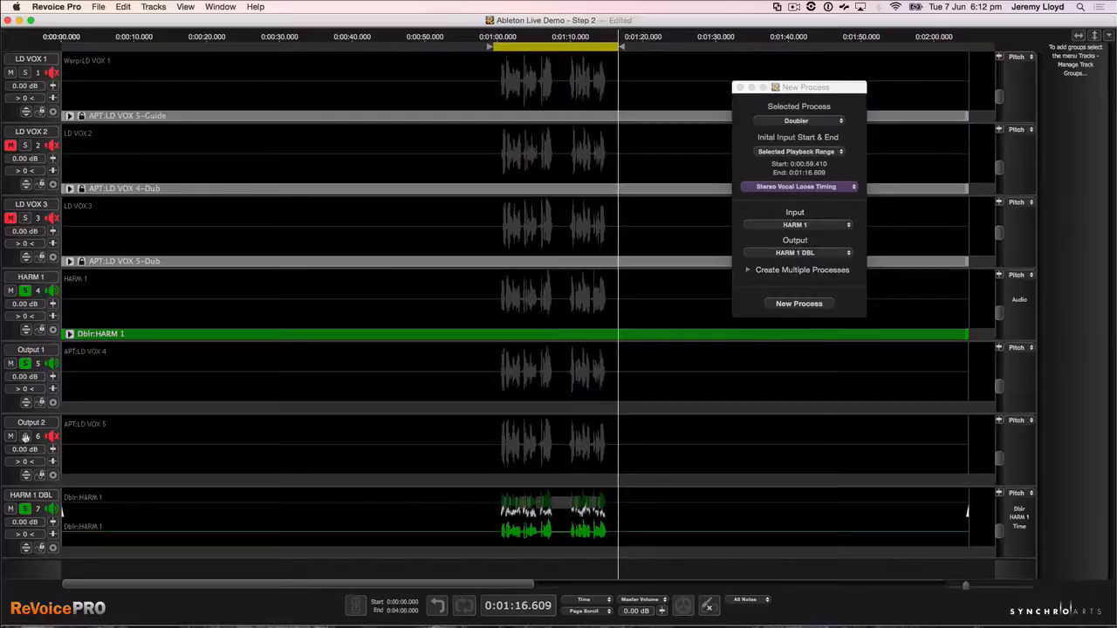
{"action": "key", "text": "space"}
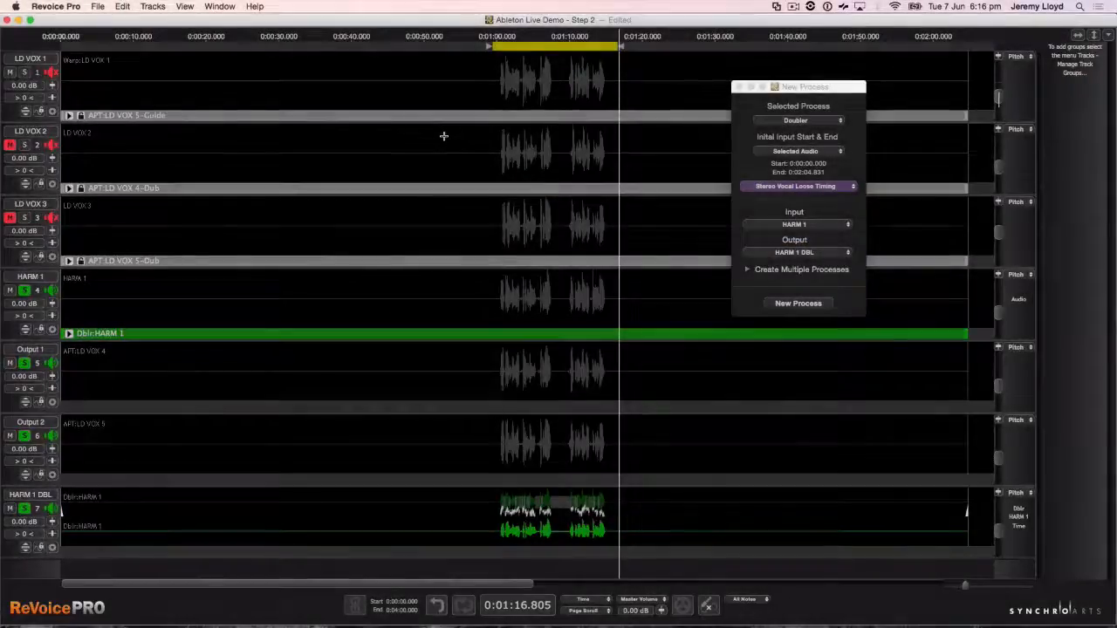
Extend the playback range back to the timeline start and set up an audio export named * to the Desktop
{"action": "left_click_drag", "start_coordinate": [486, 49], "coordinate": [27, 33]}
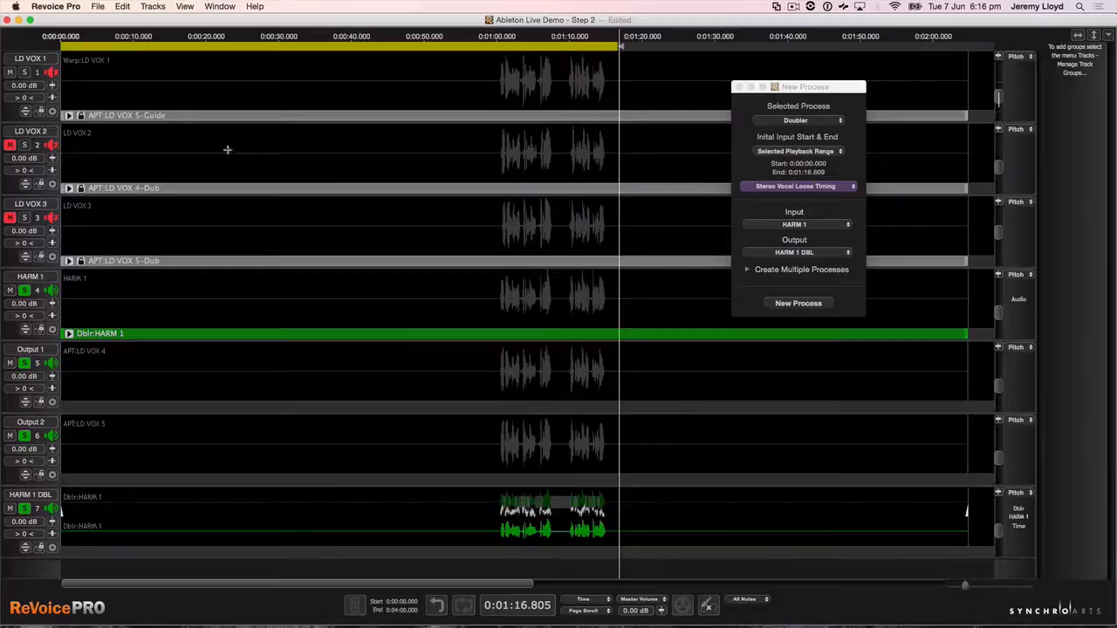
{"action": "left_click", "coordinate": [99, 7]}
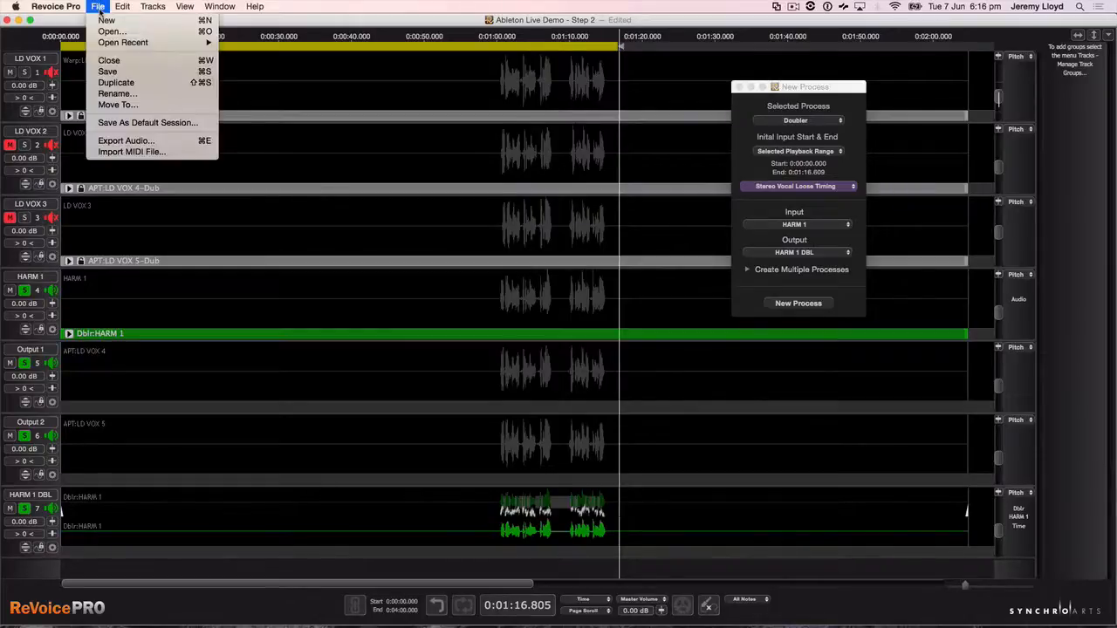
{"action": "left_click", "coordinate": [133, 141]}
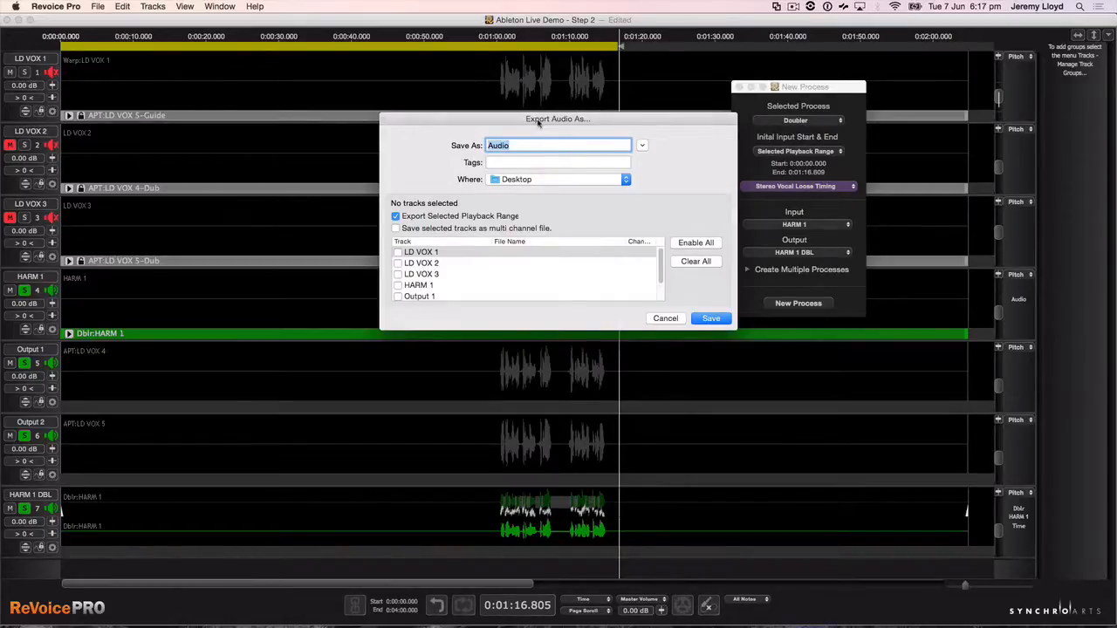
{"action": "key", "text": "BackSpace"}
Export the selected playback range of Output 1, Output 2 and HARM 1 DBL as separate files
{"action": "scroll", "coordinate": [593, 277], "scroll_direction": "down", "scroll_amount": 2}
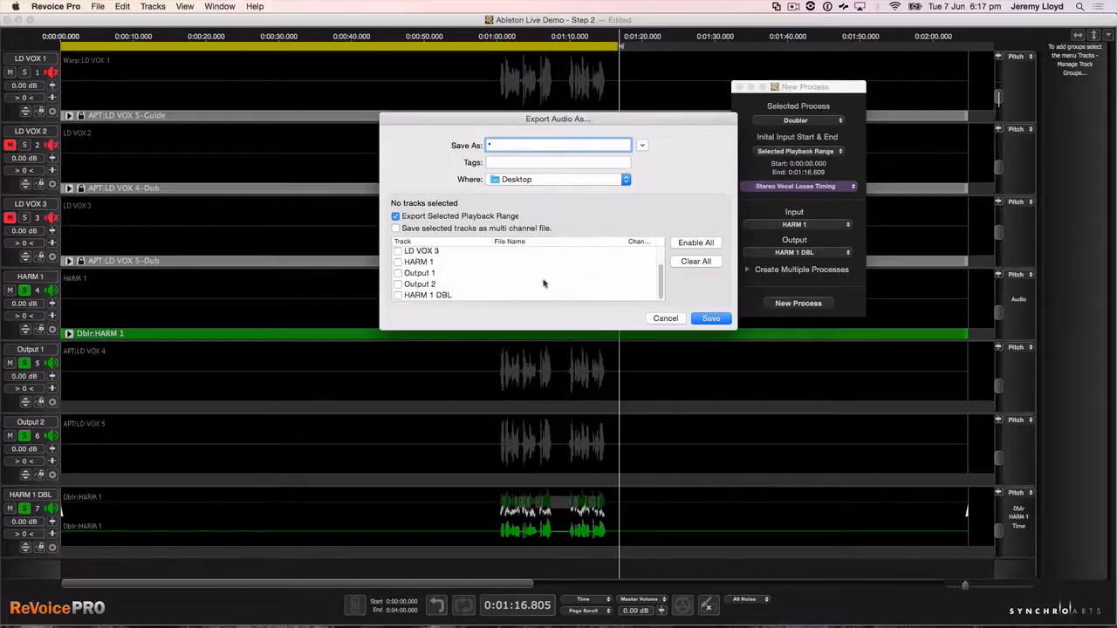
{"action": "left_click", "coordinate": [397, 274]}
{"action": "left_click", "coordinate": [398, 284]}
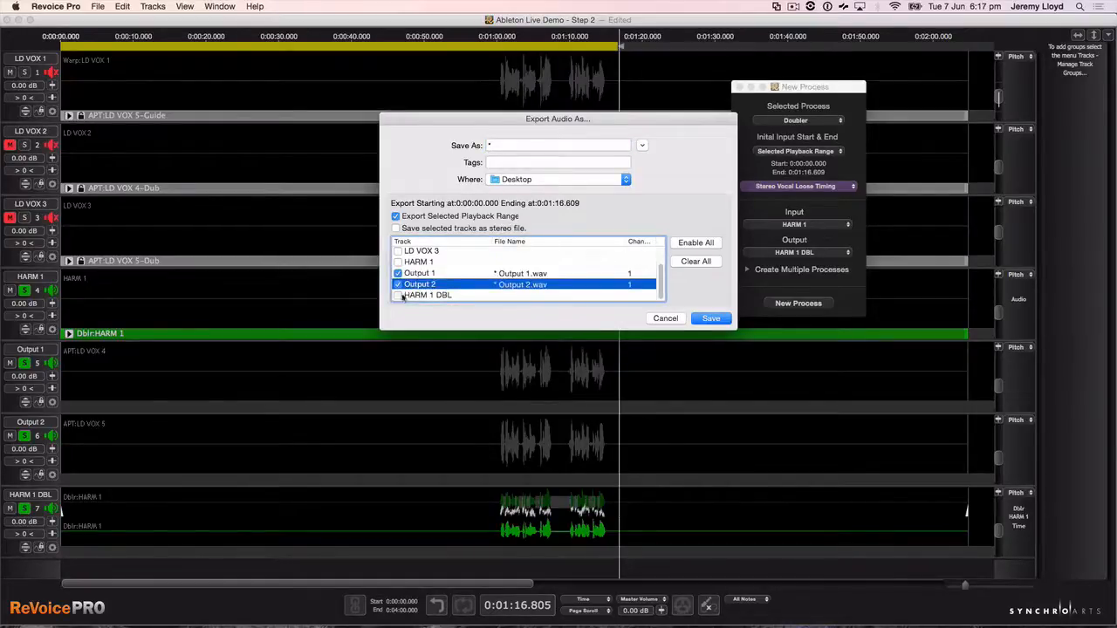
{"action": "left_click", "coordinate": [397, 296]}
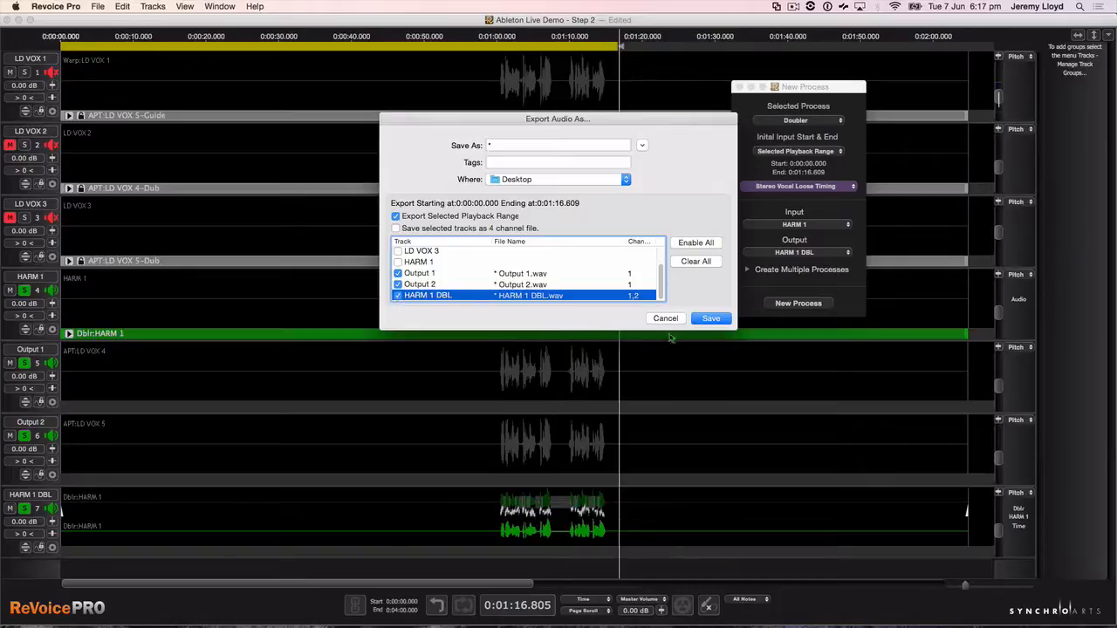
{"action": "left_click", "coordinate": [711, 319]}
Arrange Revoice Pro beside Ableton Live, switch to Live and insert a new audio track below HARM 1
{"action": "left_click_drag", "start_coordinate": [1110, 618], "coordinate": [1026, 603]}
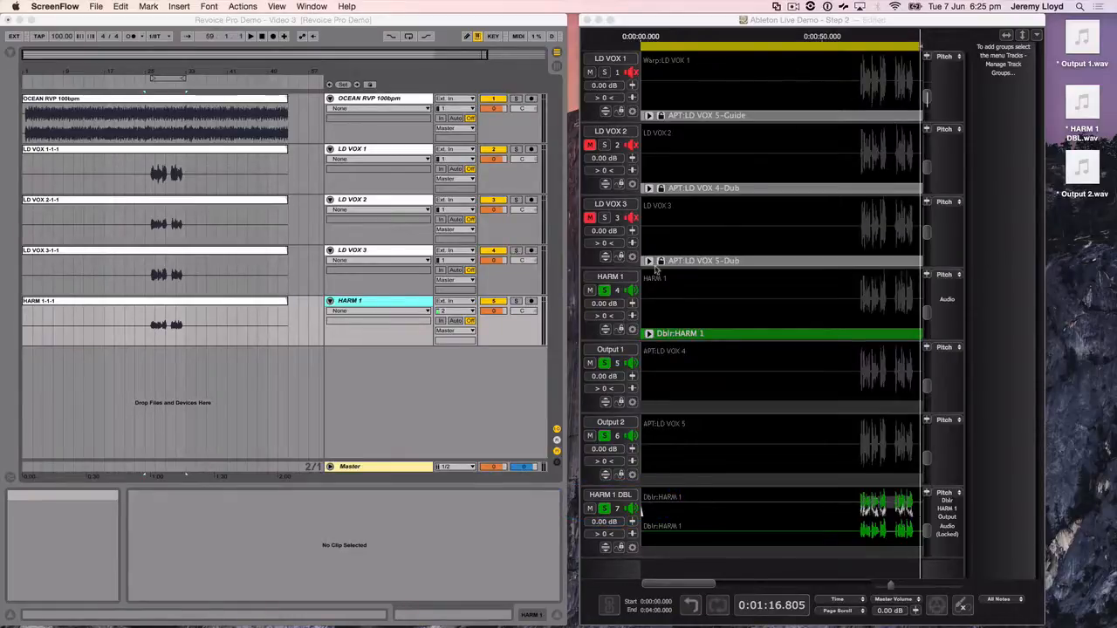
{"action": "left_click", "coordinate": [392, 364]}
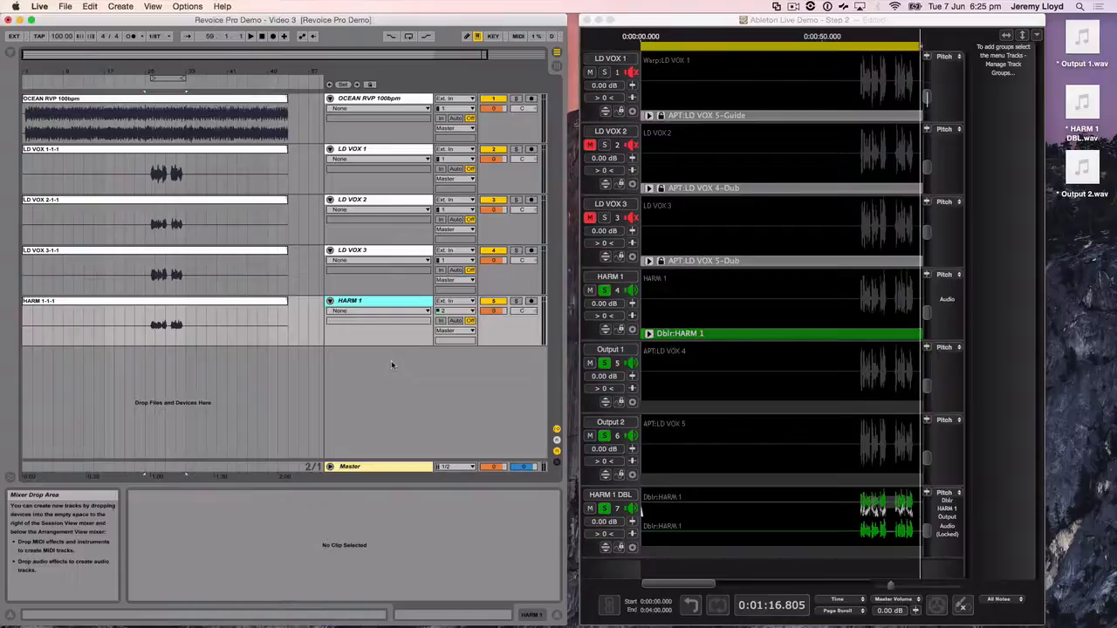
{"action": "right_click", "coordinate": [392, 364]}
{"action": "left_click", "coordinate": [401, 367]}
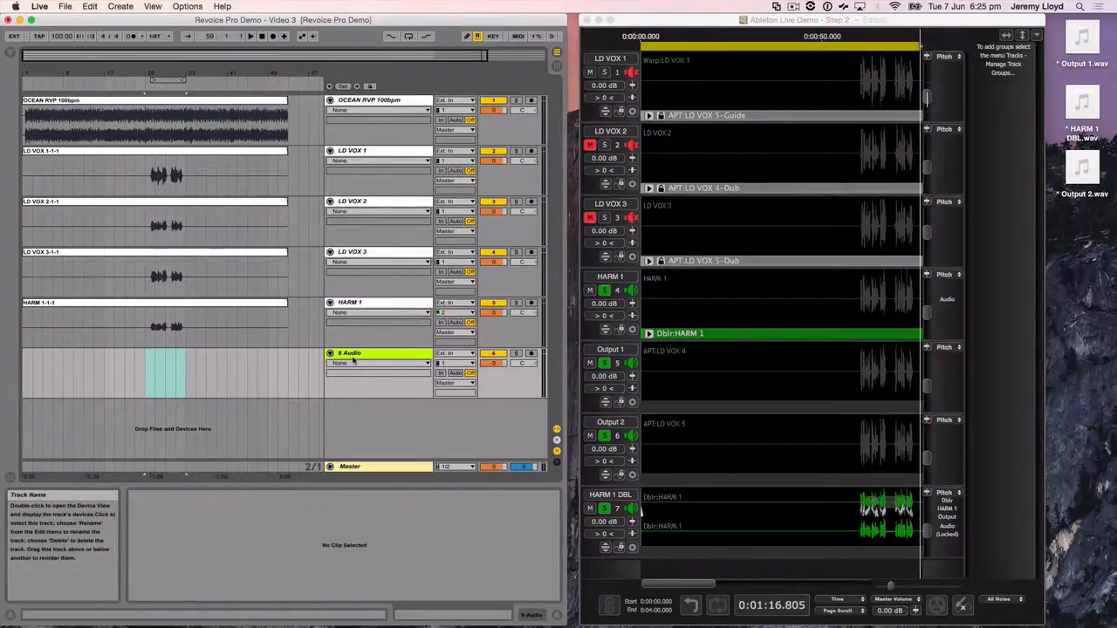
Rename the new audio track as HARM 1 DBL and colour it white
{"action": "right_click", "coordinate": [354, 354]}
{"action": "left_click", "coordinate": [375, 397]}
{"action": "type", "text": "HARM 1 DBL"}
{"action": "key", "text": "Return"}
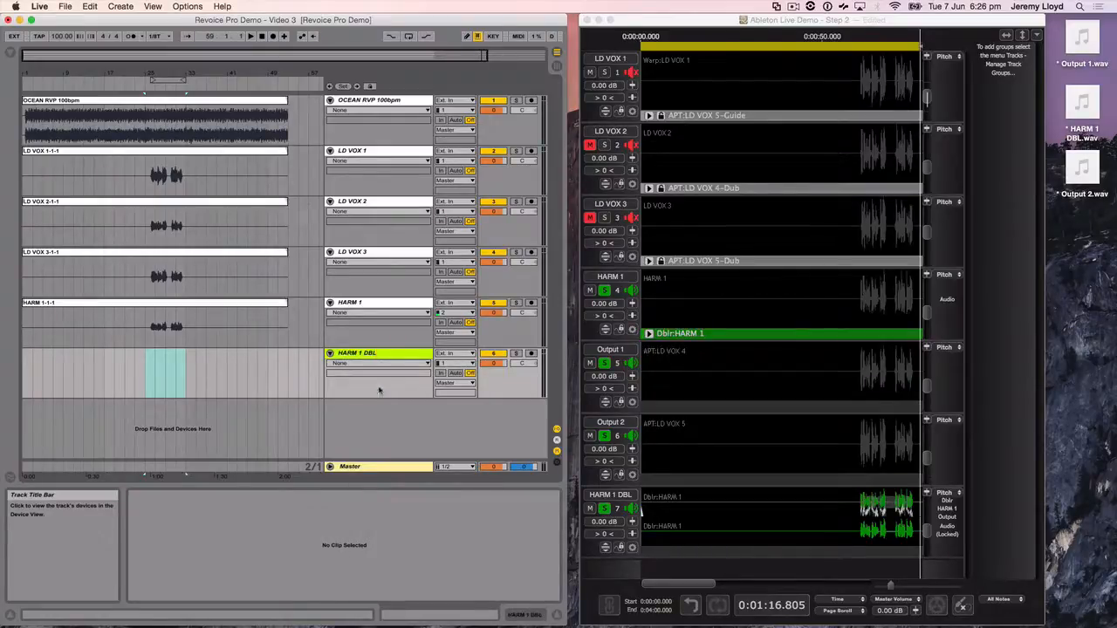
{"action": "right_click", "coordinate": [381, 355]}
{"action": "left_click", "coordinate": [497, 533]}
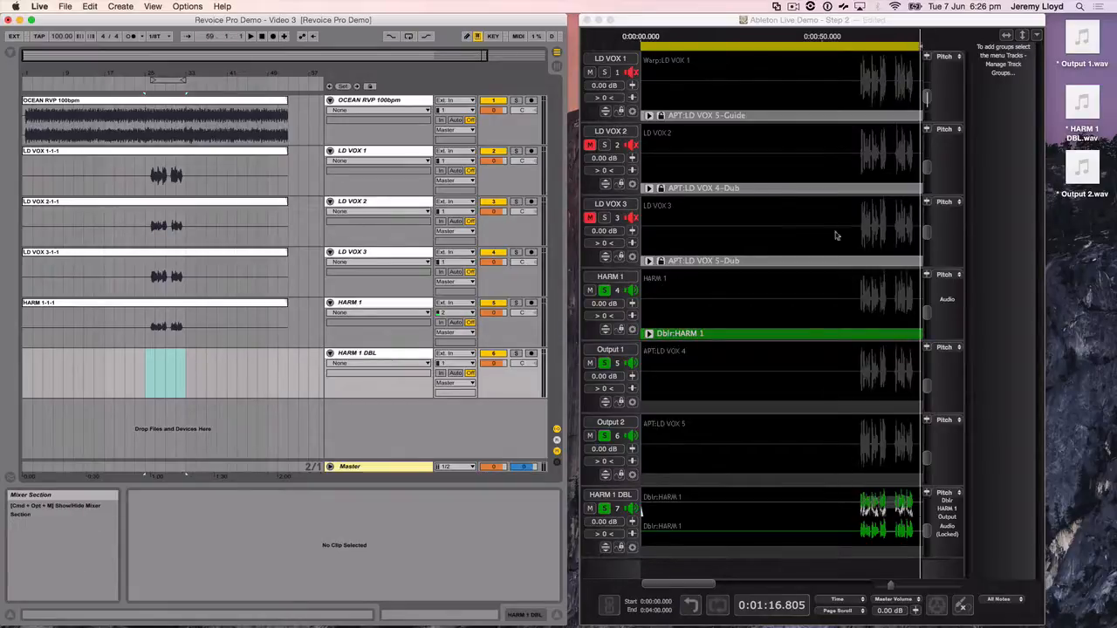
Switch to Revoice Pro and transfer the HARM 1 DBL audio directly onto Live's HARM 1 DBL track at the song start
{"action": "left_click", "coordinate": [782, 23]}
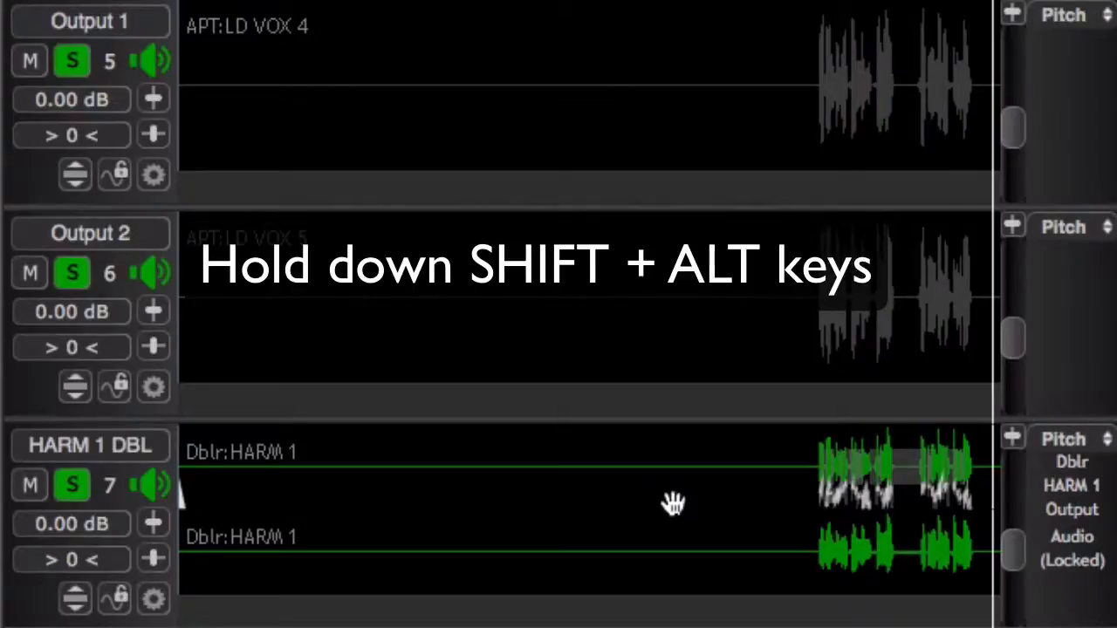
{"action": "left_click_drag", "start_coordinate": [672, 502], "coordinate": [672, 502]}
{"action": "left_click_drag", "start_coordinate": [760, 514], "coordinate": [26, 376]}
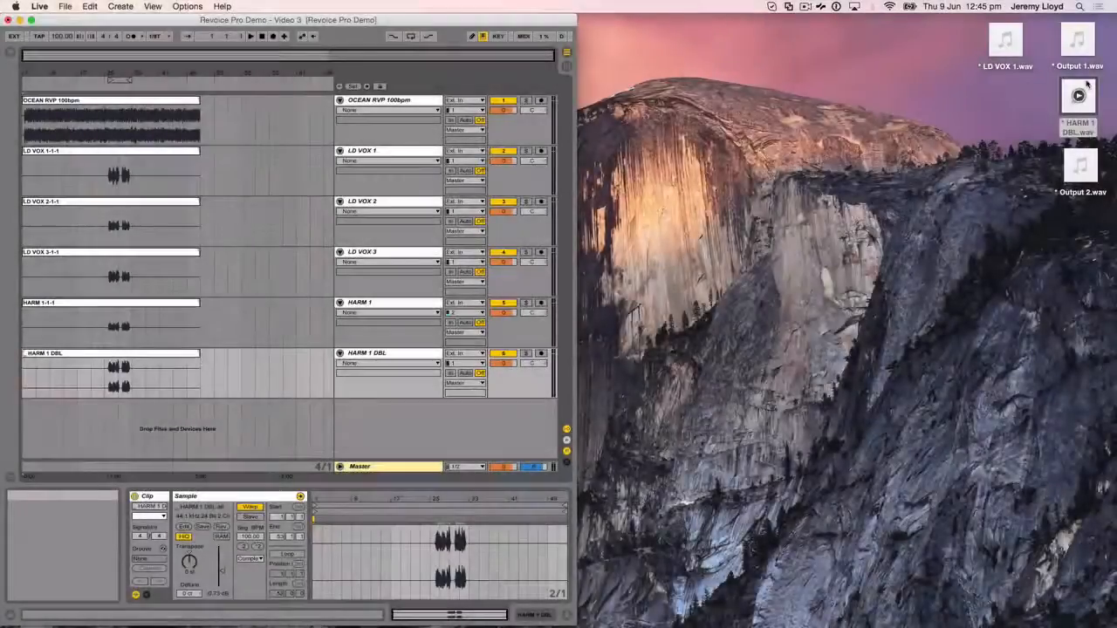
Remove the * HARM 1 DBL.wav file from the Desktop, and delete the original LD VOX 1, LD VOX 2 and LD VOX 3 clips in Live
{"action": "right_click", "coordinate": [1090, 86]}
{"action": "left_click", "coordinate": [1029, 115]}
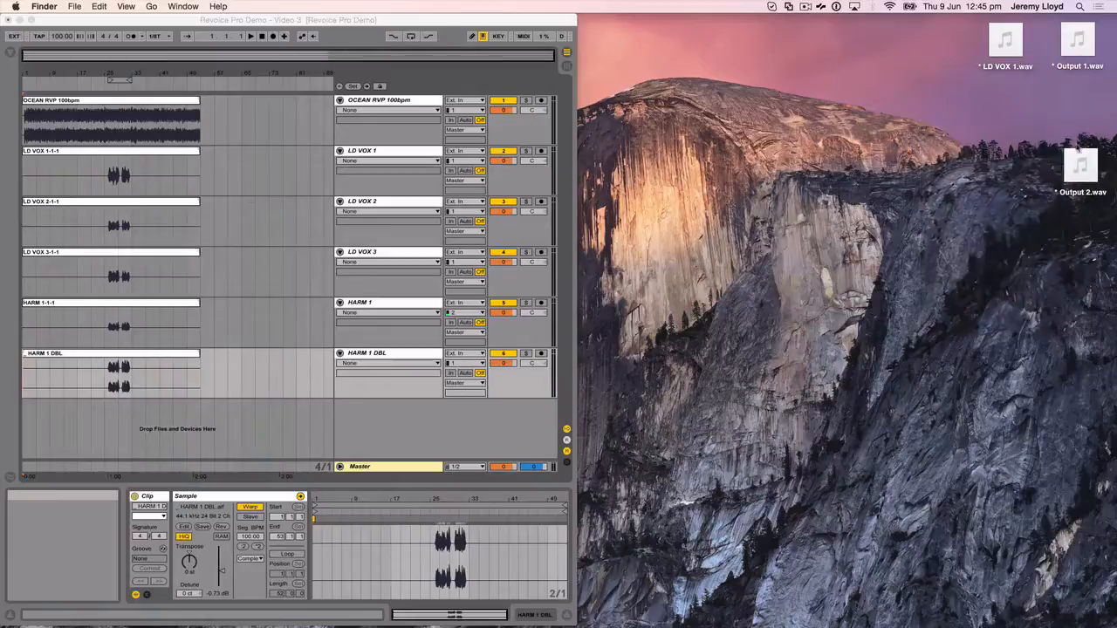
{"action": "left_click", "coordinate": [232, 154]}
{"action": "left_click_drag", "start_coordinate": [226, 166], "coordinate": [24, 261]}
{"action": "key", "text": "Delete"}
Import * LD VOX 1.wav, * Output 1.wav and * Output 2.wav from the Desktop to the start of LD VOX 1, 2 and 3 respectively
{"action": "left_click_drag", "start_coordinate": [1005, 41], "coordinate": [12, 162]}
{"action": "left_click_drag", "start_coordinate": [1082, 36], "coordinate": [39, 210]}
{"action": "left_click", "coordinate": [1088, 98]}
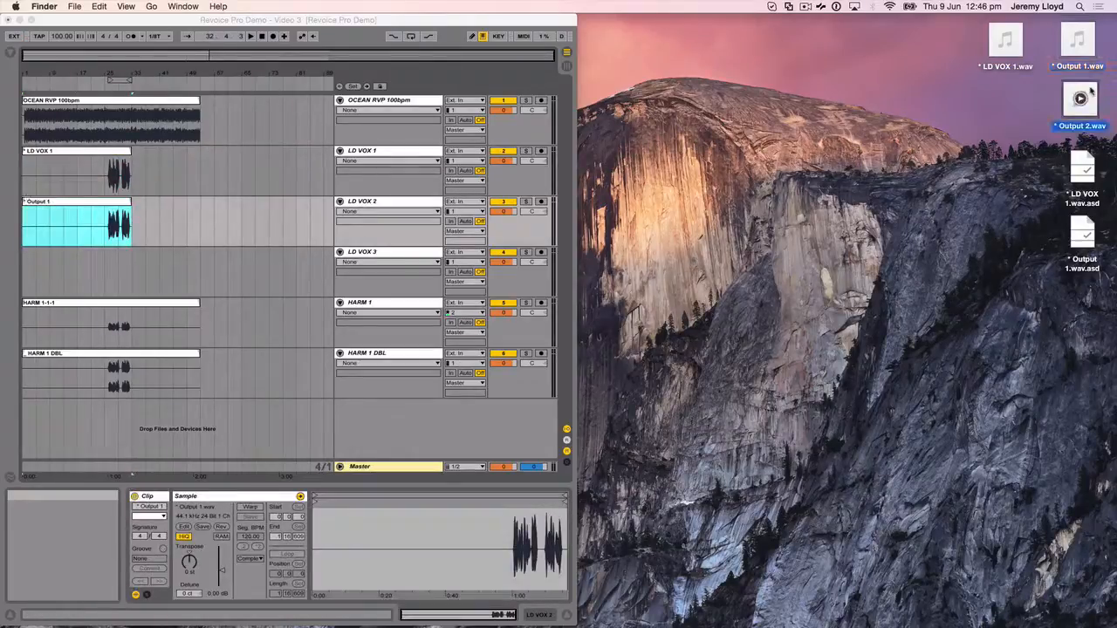
{"action": "left_click_drag", "start_coordinate": [1073, 97], "coordinate": [26, 252]}
Consolidate the three imported lead vocal clips from the song start to the end of the backing track
{"action": "left_click_drag", "start_coordinate": [198, 152], "coordinate": [25, 262]}
{"action": "right_click", "coordinate": [92, 155]}
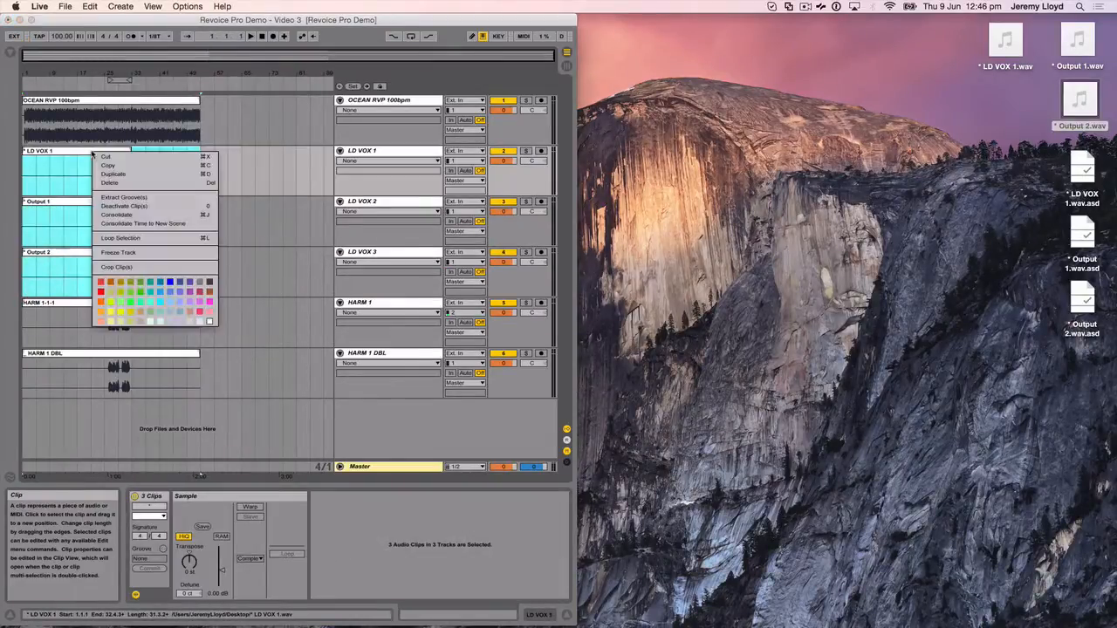
{"action": "left_click", "coordinate": [138, 208]}
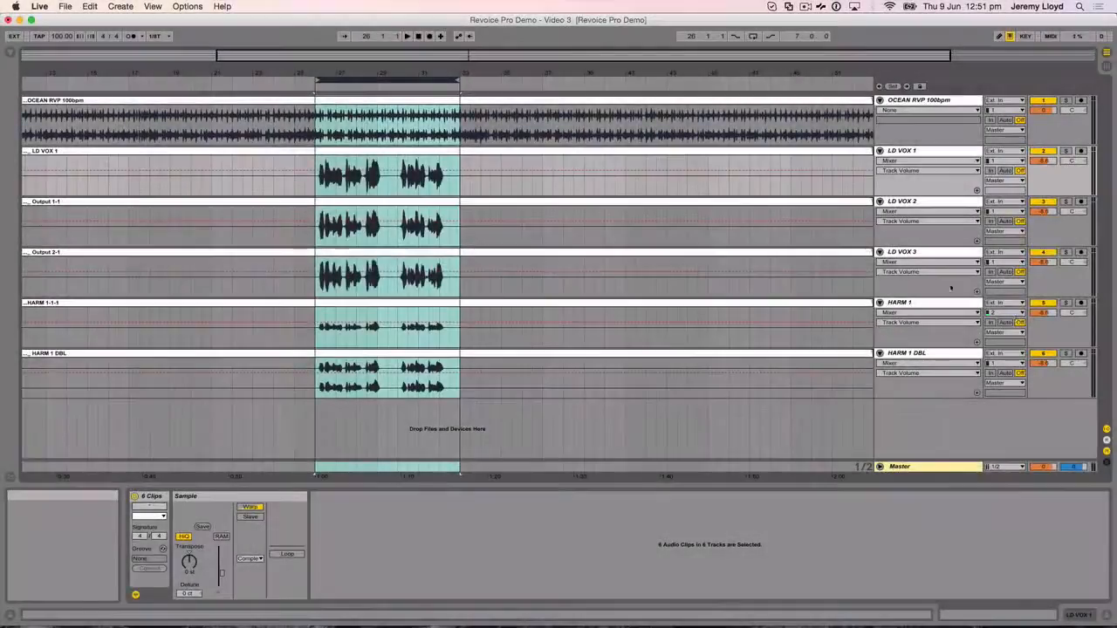
Play the vocal section from bar 26 to bar 33 to audition all processed vocals with the backing track
{"action": "key", "text": "space"}
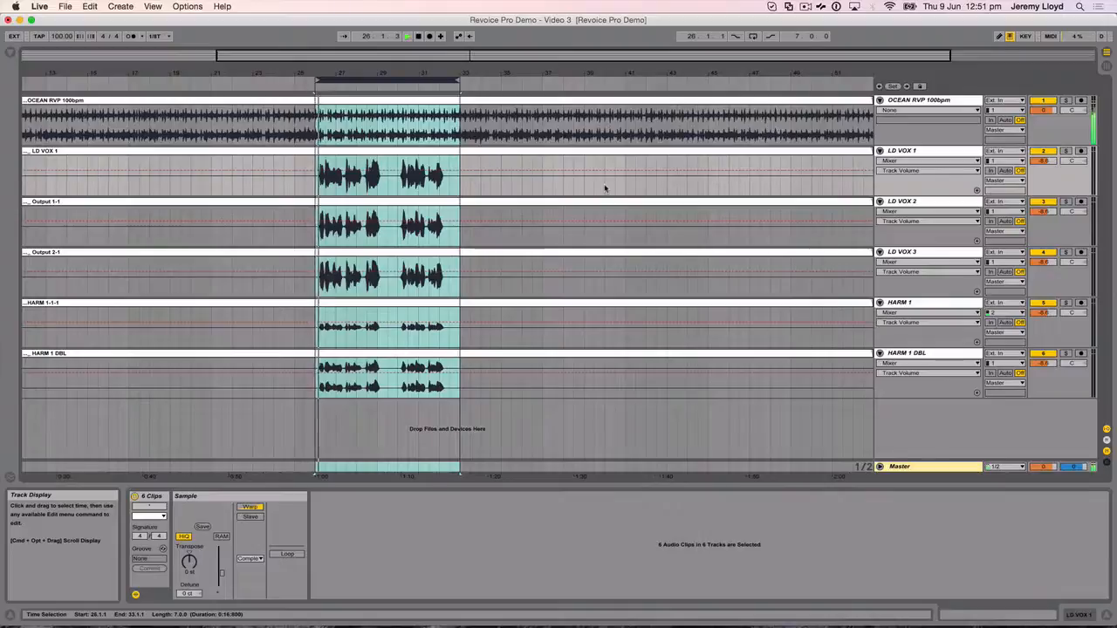